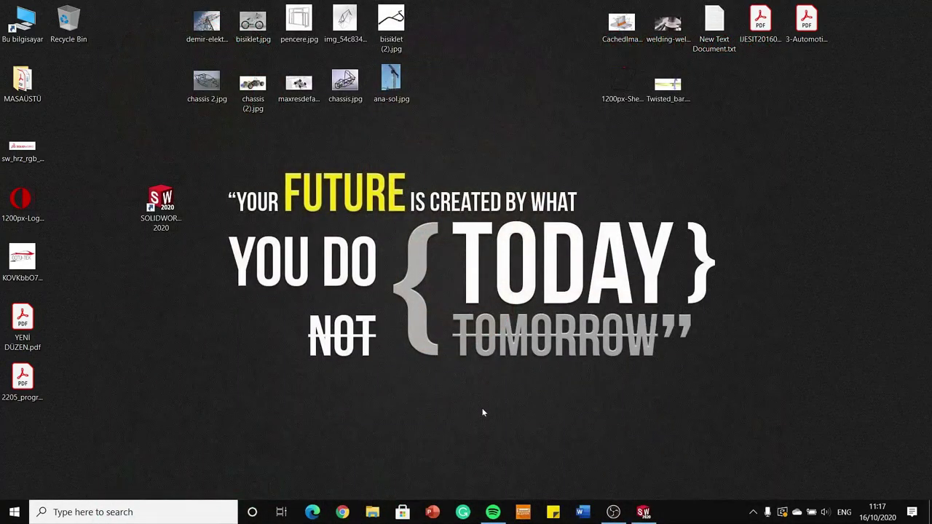
# - Switch to SOLIDWORKS and create a new part document
pyautogui.click(655, 515)
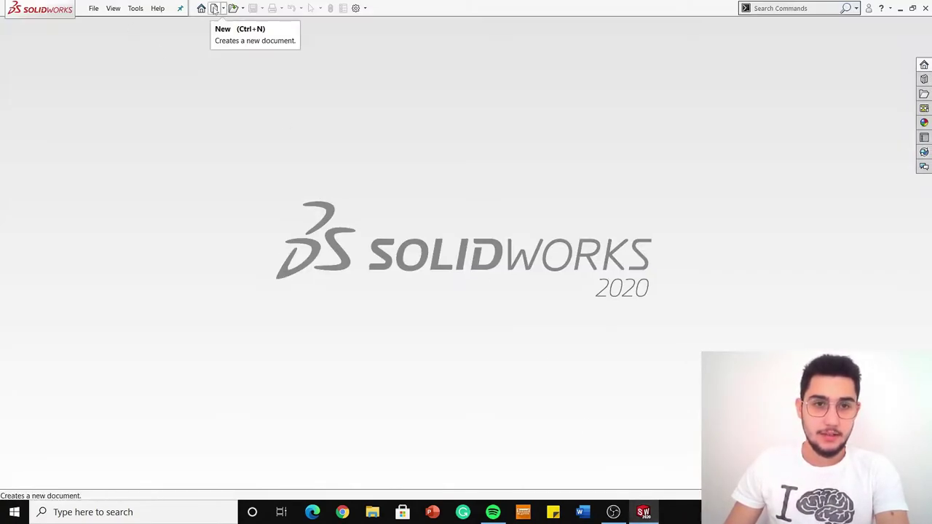
pyautogui.click(214, 9)
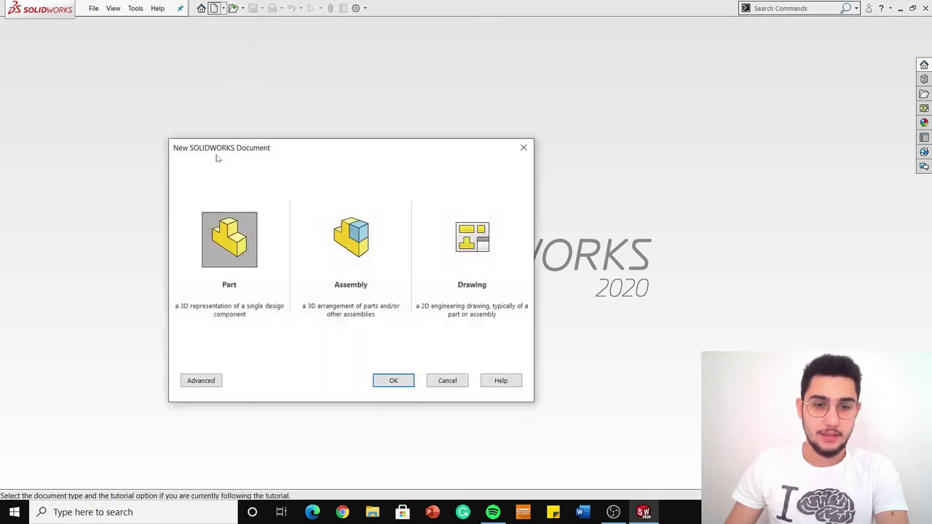
pyautogui.click(408, 381)
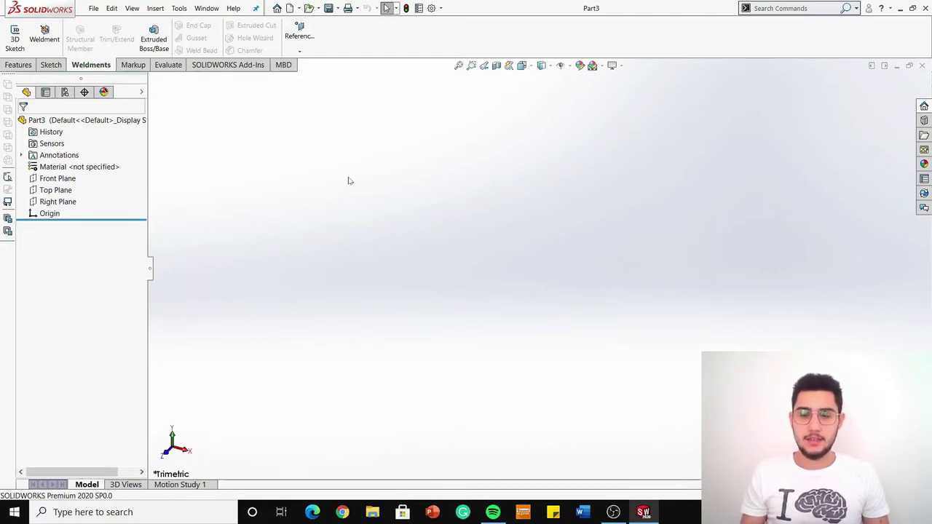
# - View the desktop images demir-elektrik-diregi.jpg, the chassis pictures and ana-sol.jpg as frame-structure examples, and return to SOLIDWORKS
pyautogui.click(901, 8)
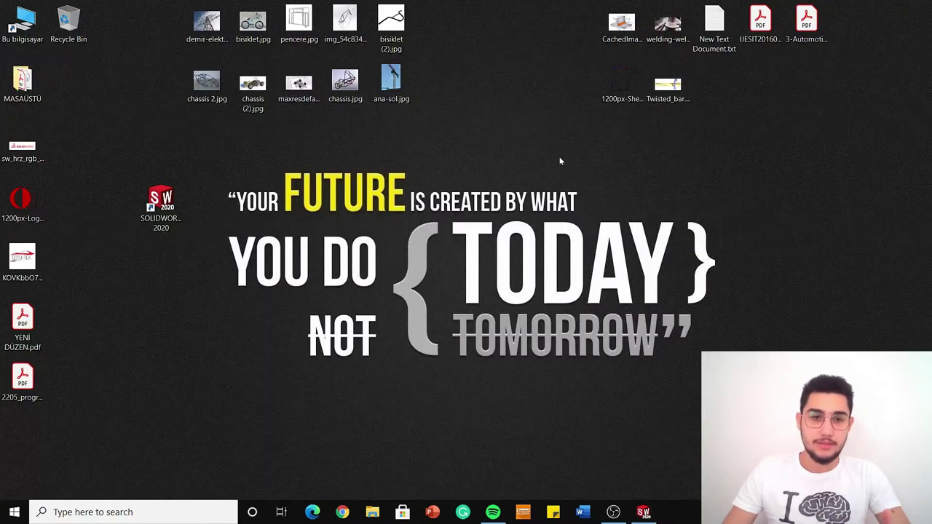
pyautogui.click(214, 26)
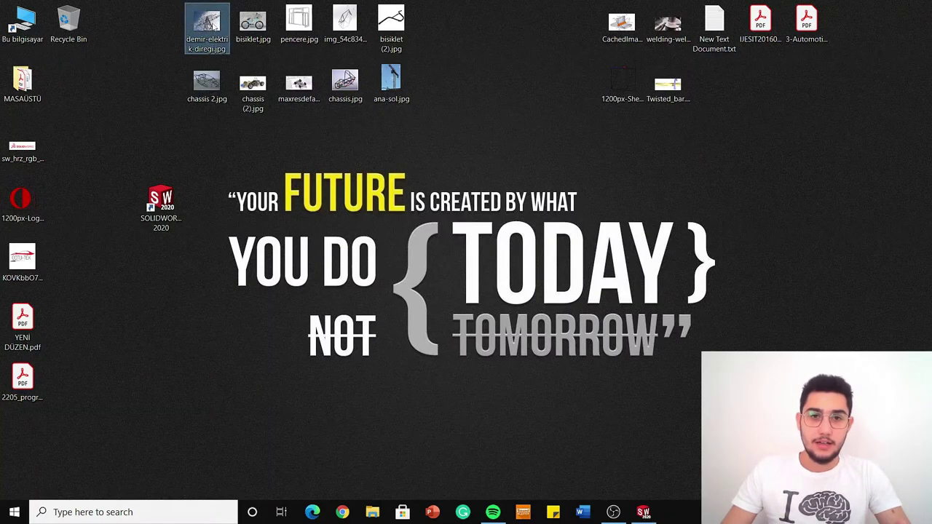
pyautogui.doubleClick(207, 26)
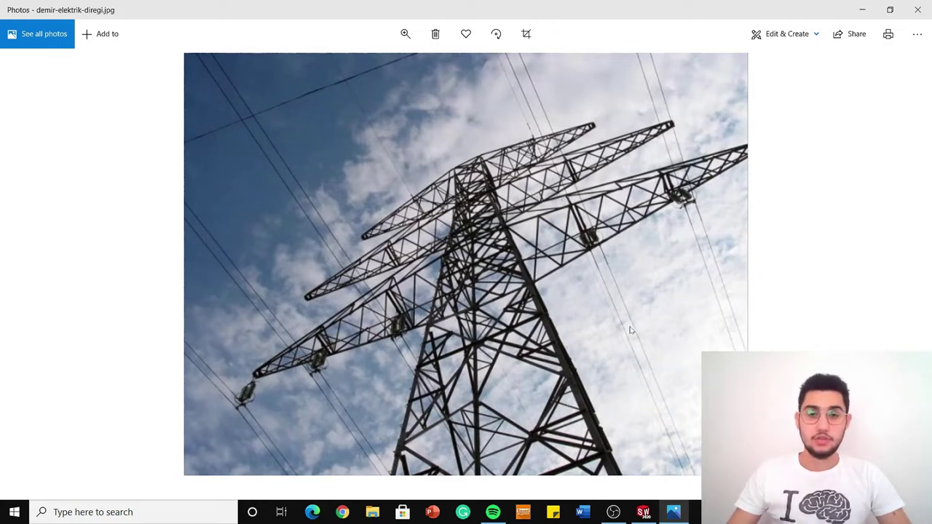
pyautogui.click(919, 10)
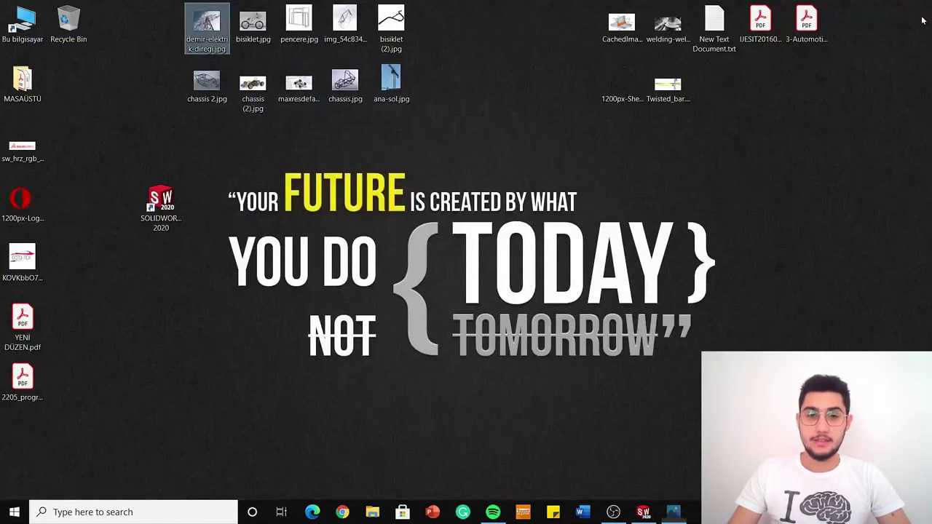
pyautogui.doubleClick(213, 91)
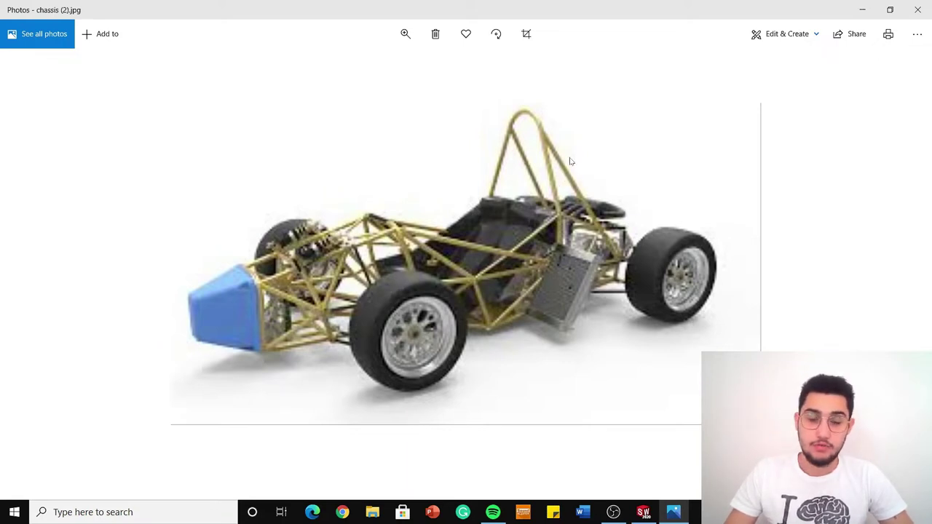
pyautogui.click(928, 6)
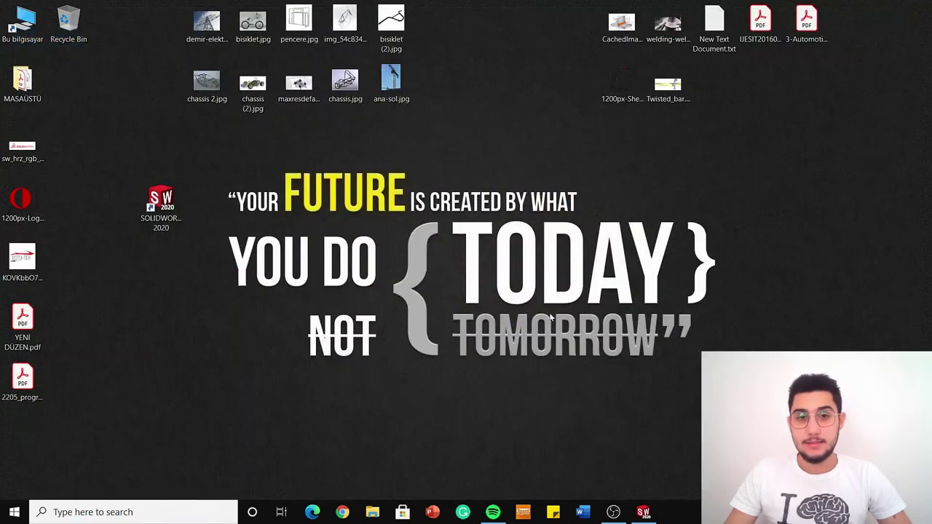
pyautogui.doubleClick(391, 82)
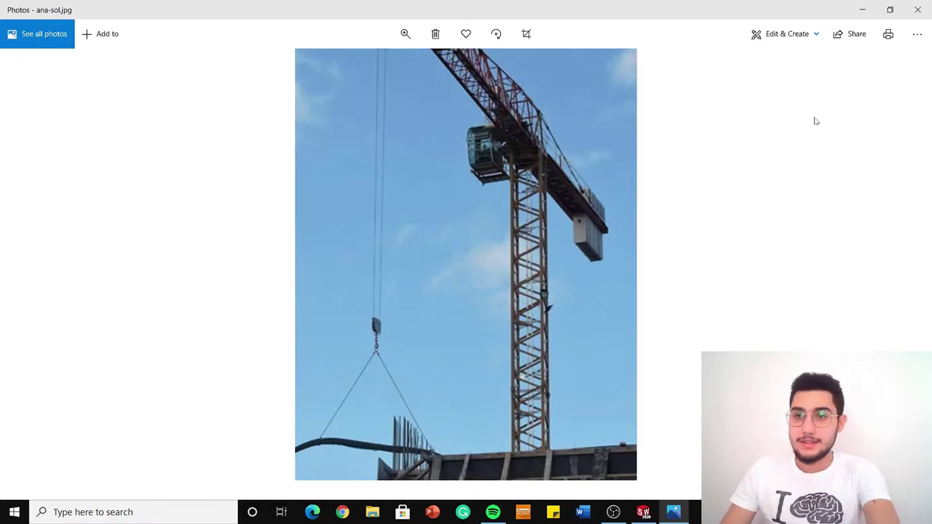
pyautogui.click(918, 9)
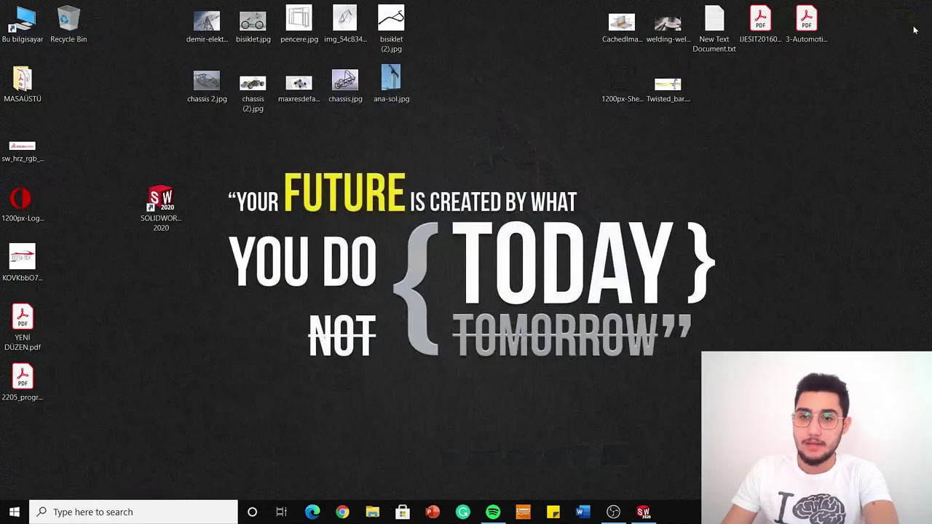
pyautogui.click(646, 512)
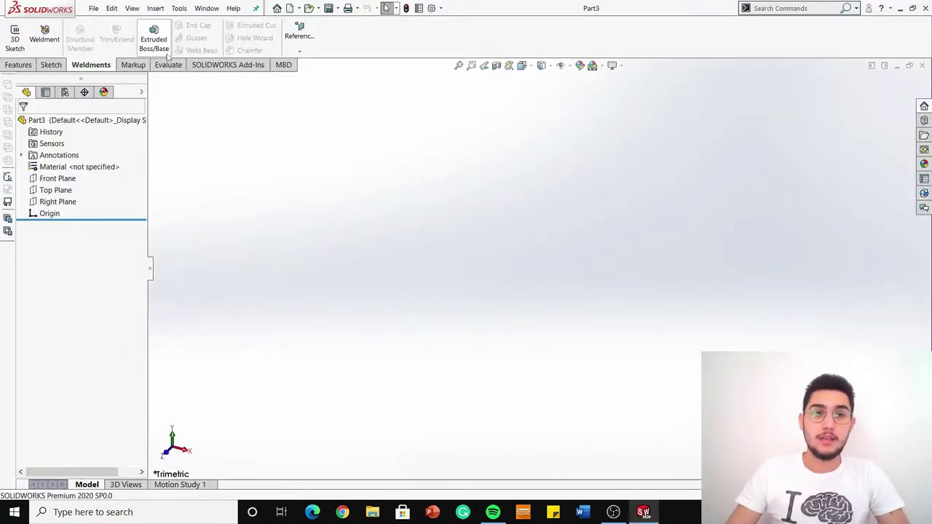
pyautogui.click(55, 66)
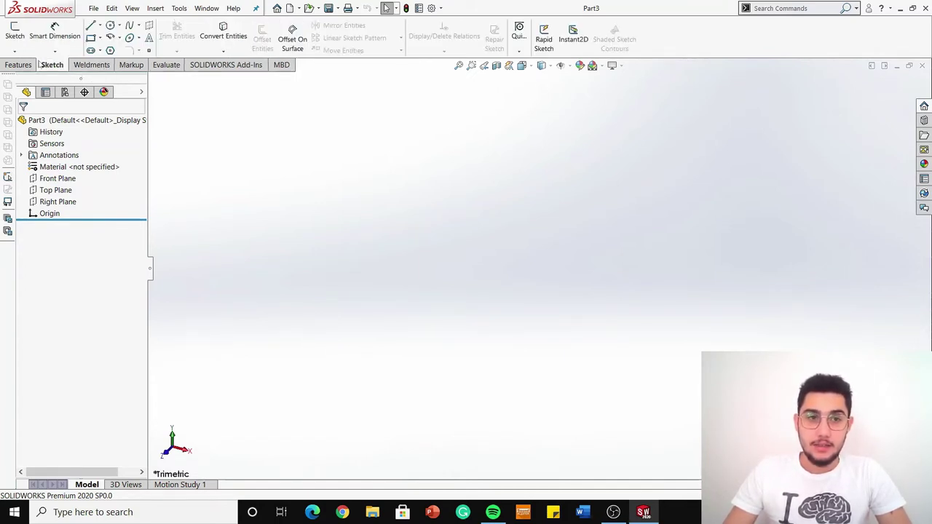
pyautogui.click(16, 37)
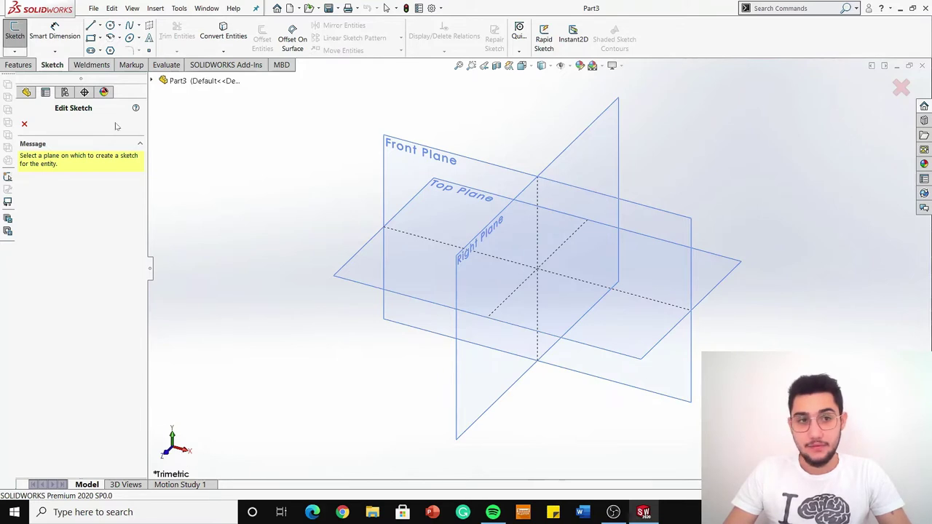
pyautogui.click(24, 124)
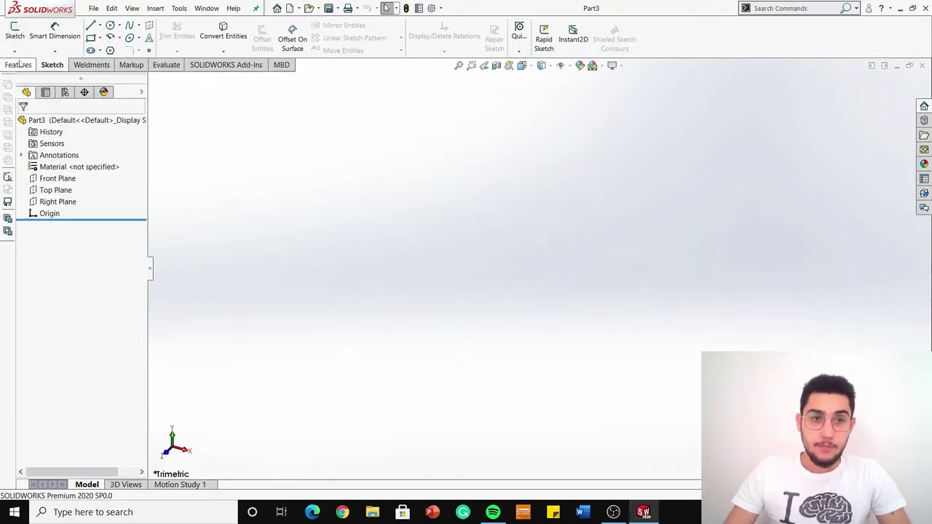
pyautogui.click(15, 51)
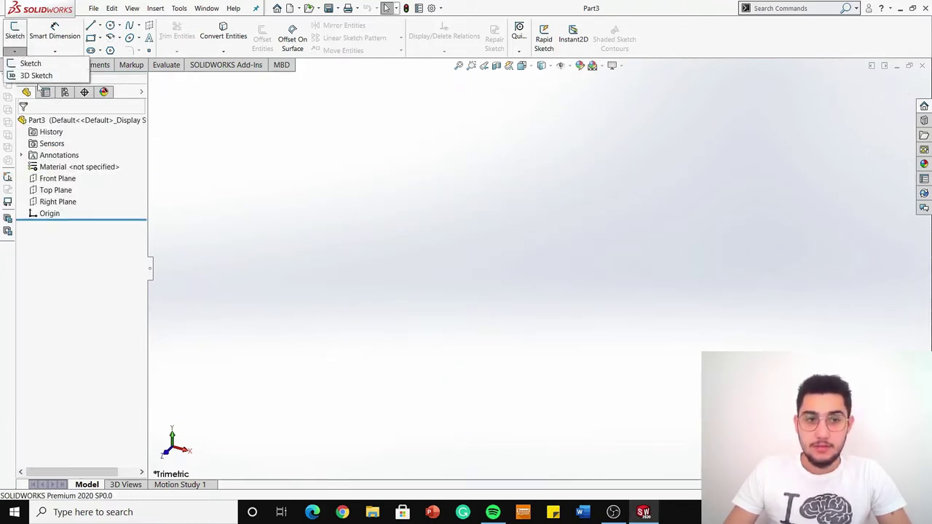
pyautogui.click(276, 167)
pyautogui.click(105, 66)
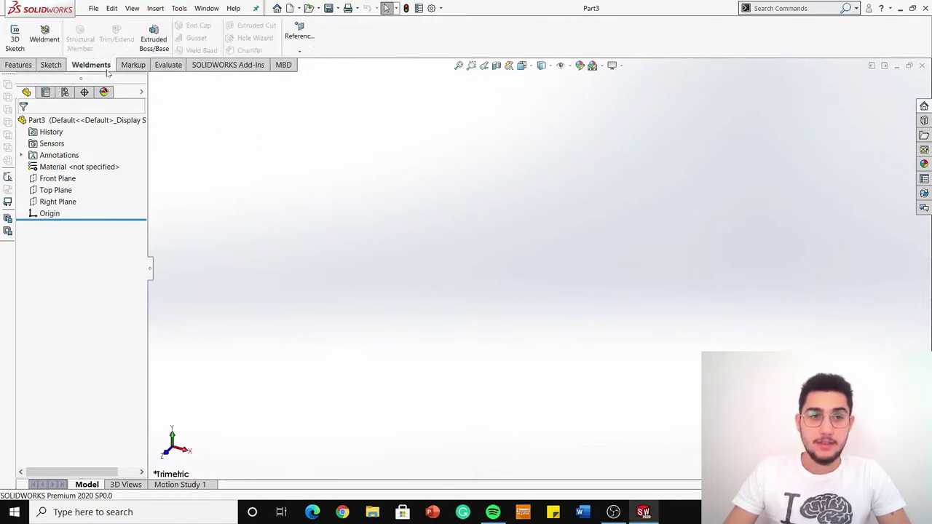
# - Start a 3D sketch and draw a line on the ZX plane from the origin along the negative X direction
pyautogui.click(15, 38)
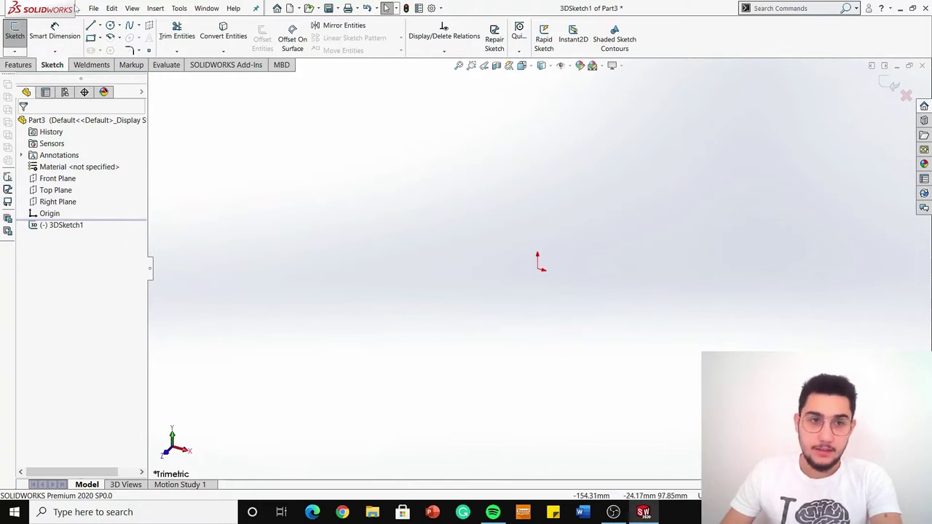
pyautogui.click(90, 26)
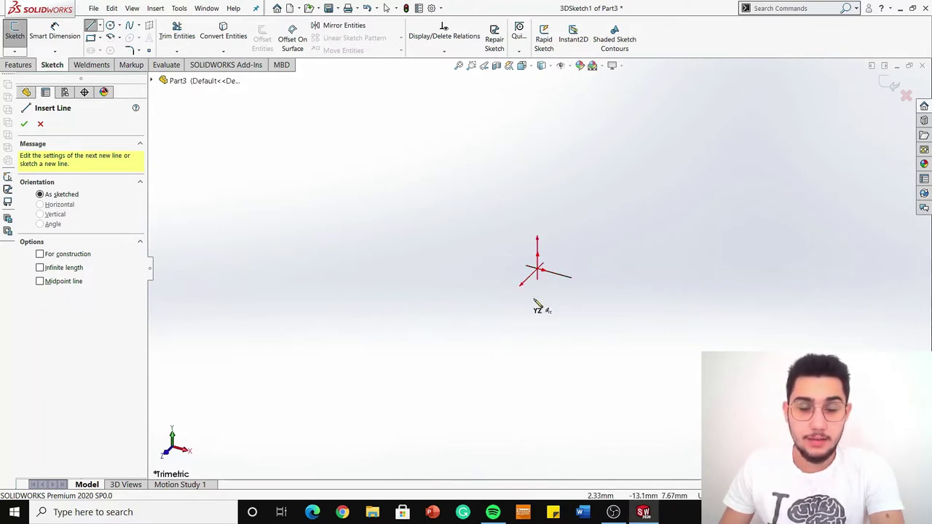
pyautogui.press('Tab')
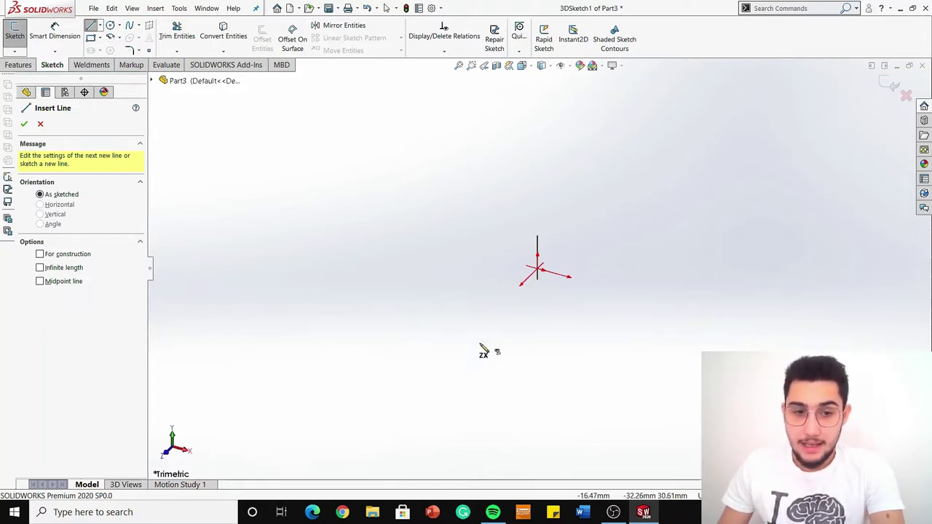
pyautogui.click(538, 270)
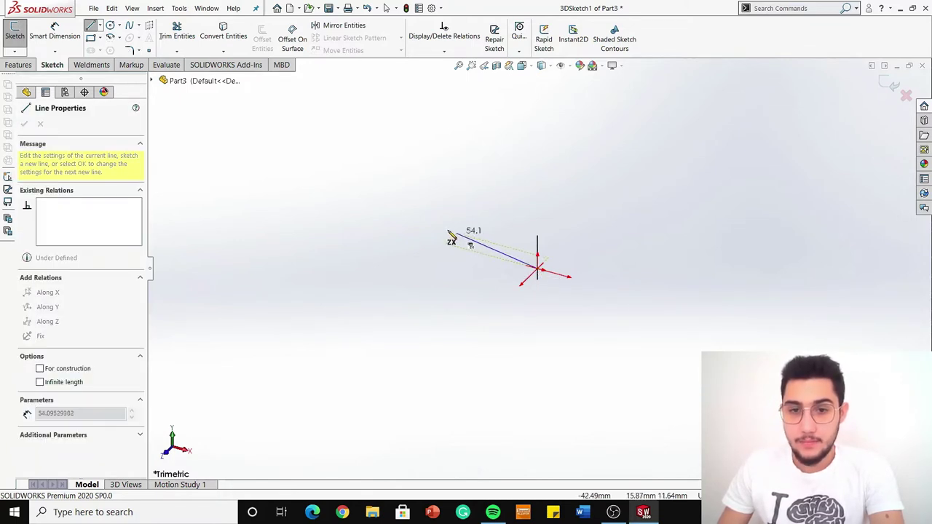
pyautogui.click(395, 232)
pyautogui.click(455, 246)
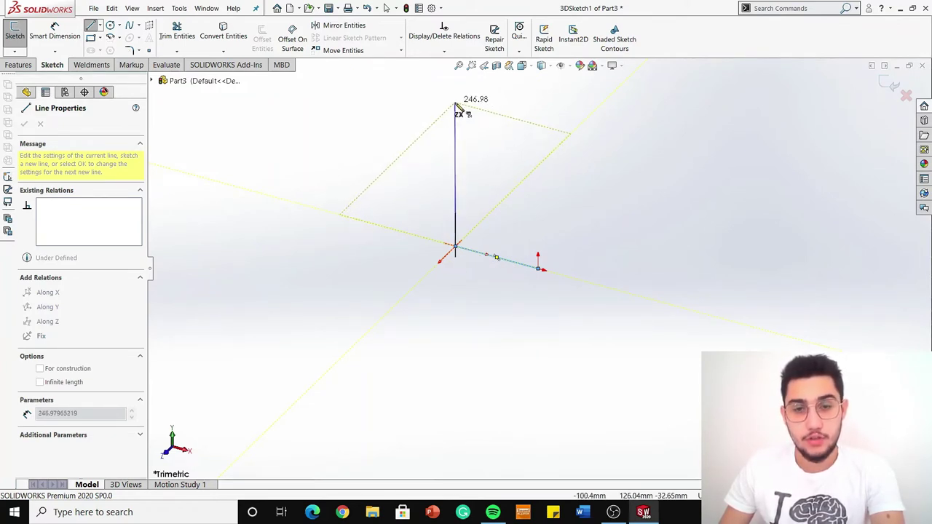
# - Try to draw a seemingly vertical second line about 247 mm long from the first line's free end on the ZX plane
pyautogui.click(456, 104)
pyautogui.press('Escape')
pyautogui.press('Escape')
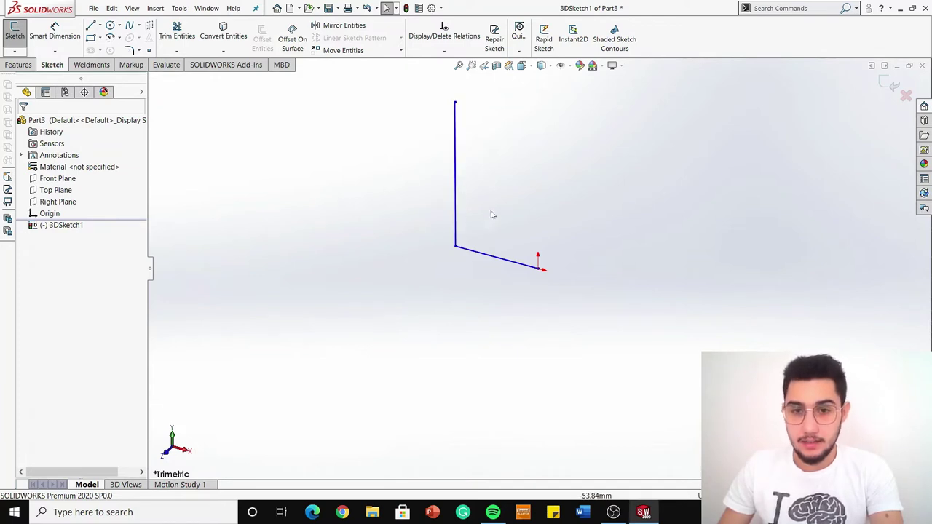
# - Check the second line from another angle, restore the Trimetric view and delete that line
pyautogui.moveTo(725, 274)
pyautogui.mouseDown(button='middle')
pyautogui.moveTo(648, 267)
pyautogui.moveTo(641, 279)
pyautogui.moveTo(626, 276)
pyautogui.mouseUp(button='middle')
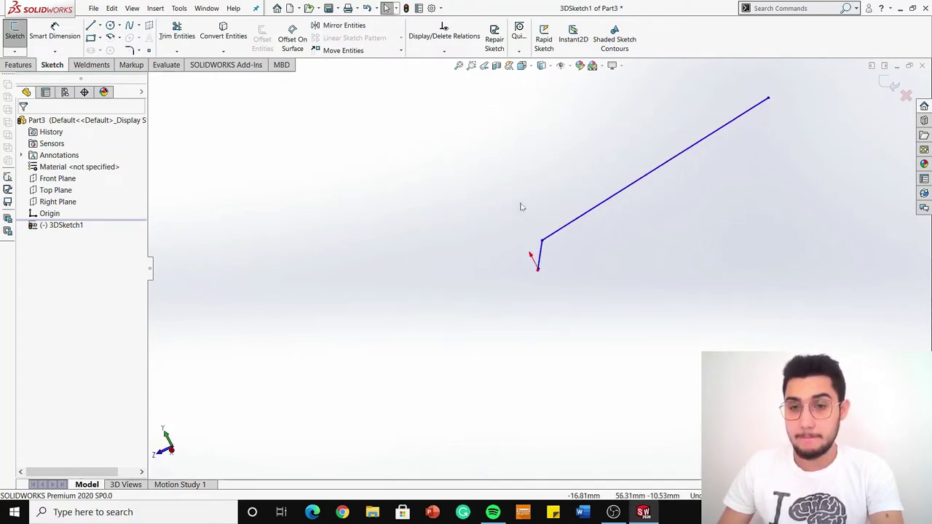
pyautogui.click(531, 67)
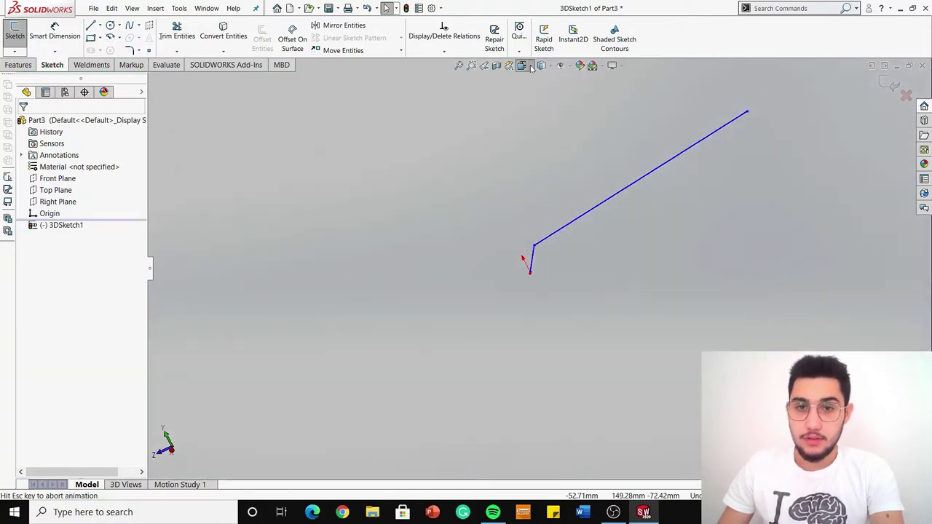
pyautogui.click(587, 92)
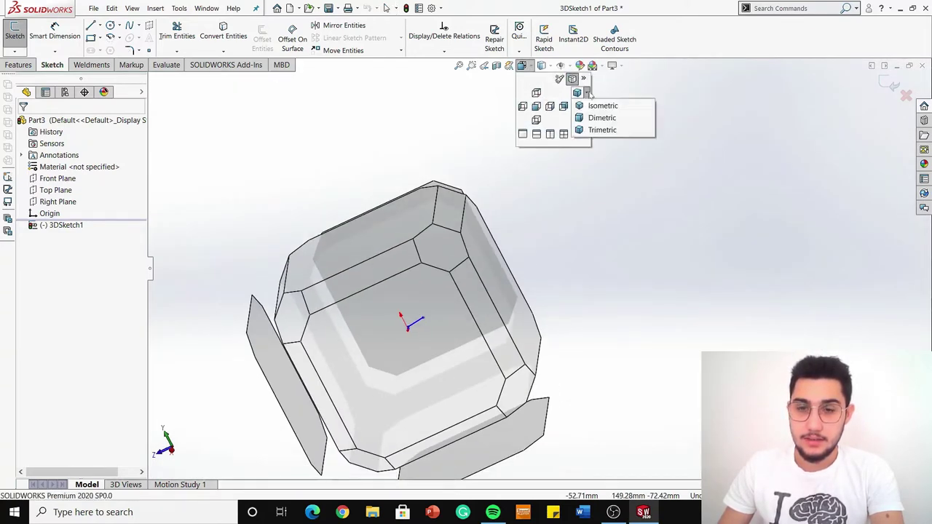
pyautogui.click(602, 130)
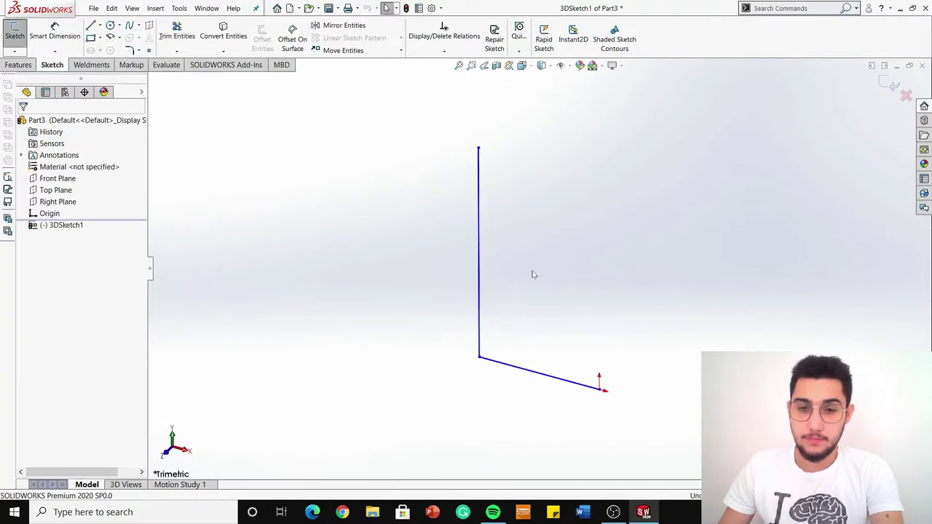
pyautogui.rightClick(481, 258)
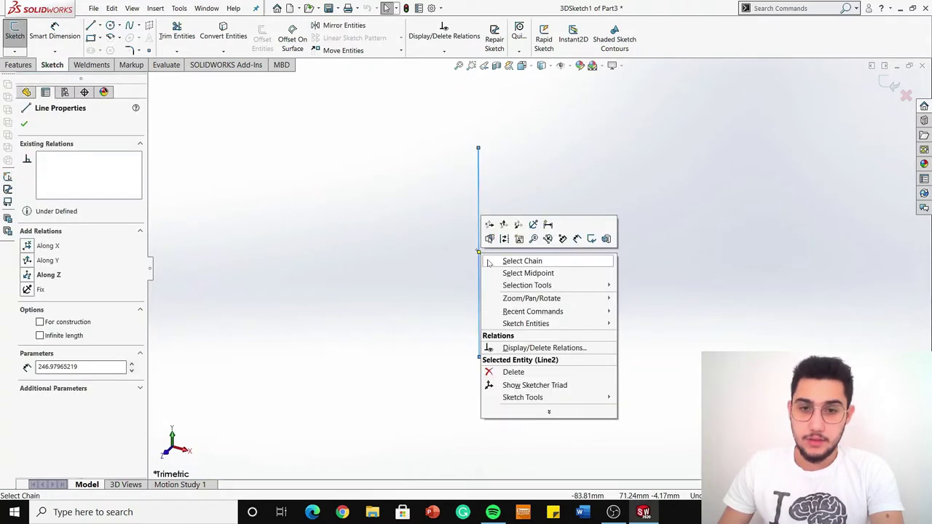
pyautogui.click(514, 369)
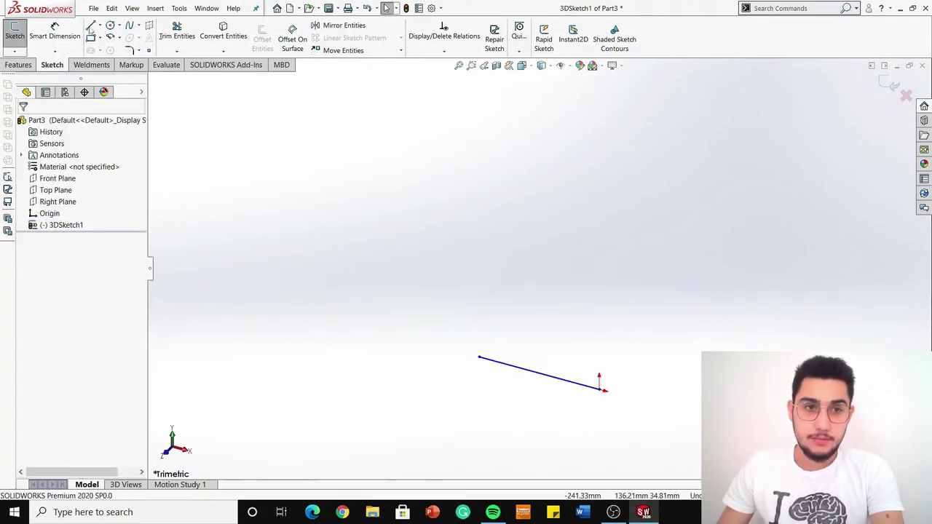
# - Draw a vertical line up from the first line's free end on the XY plane, continuing with a line along positive X
pyautogui.click(93, 28)
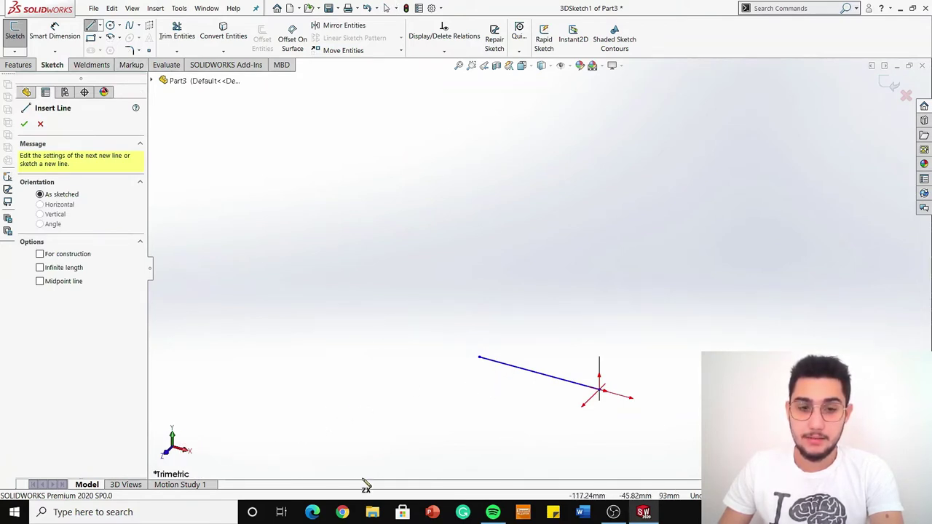
pyautogui.press('Tab')
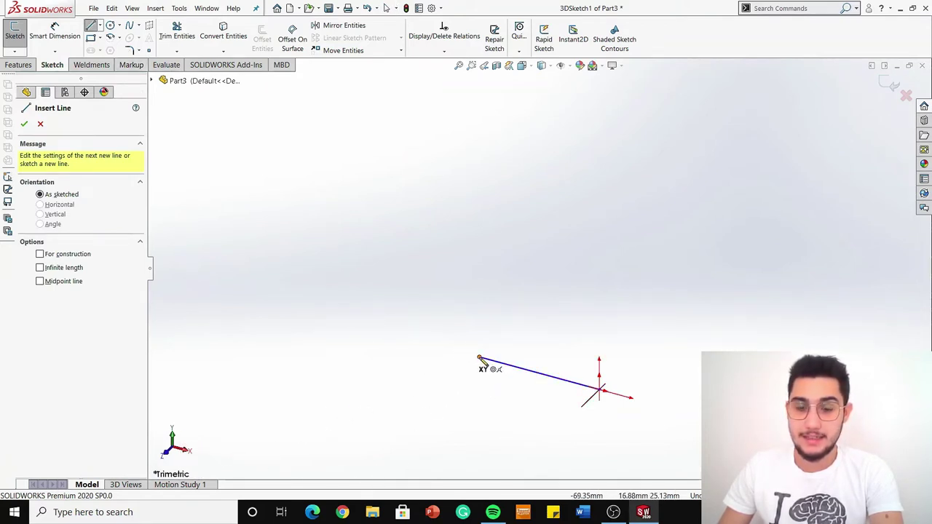
pyautogui.click(480, 360)
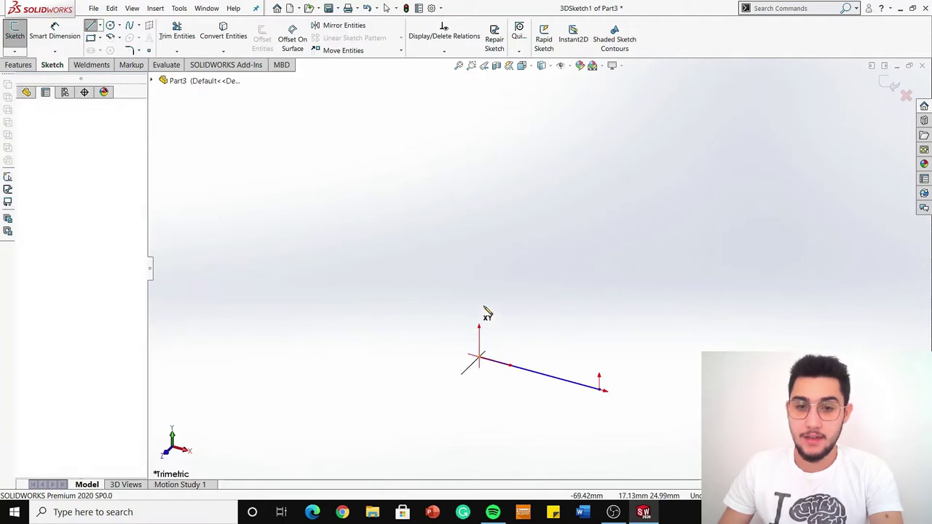
pyautogui.click(480, 180)
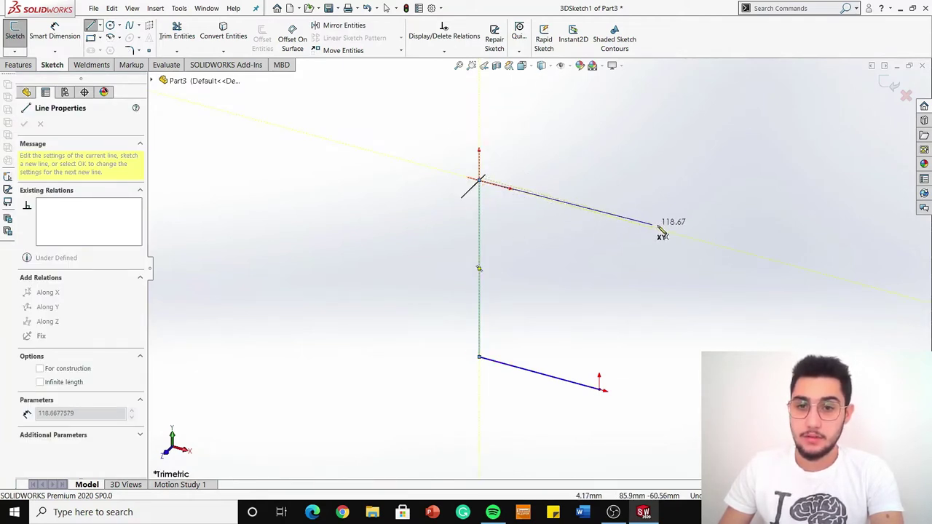
pyautogui.click(631, 221)
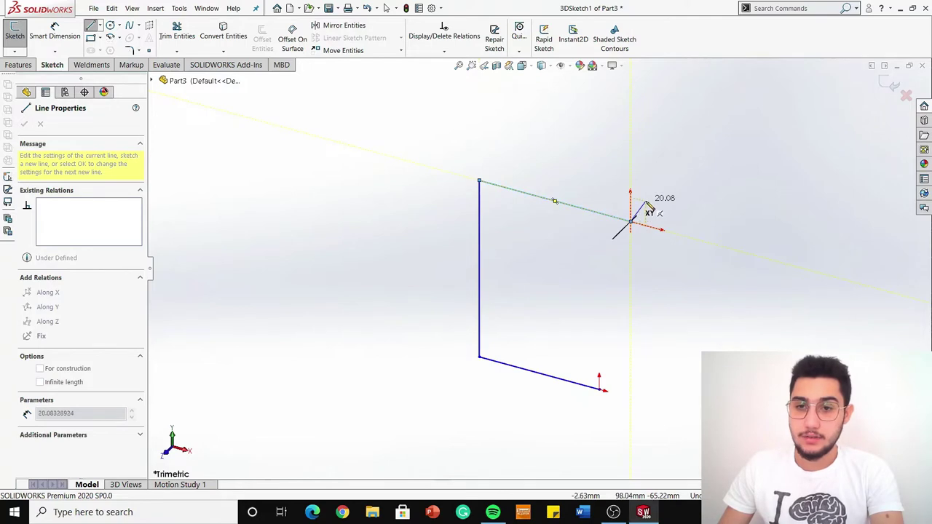
# - Continue the chain with a line along negative Z on the YZ plane and a line about 118 mm along negative X on the ZX plane
pyautogui.press('Tab')
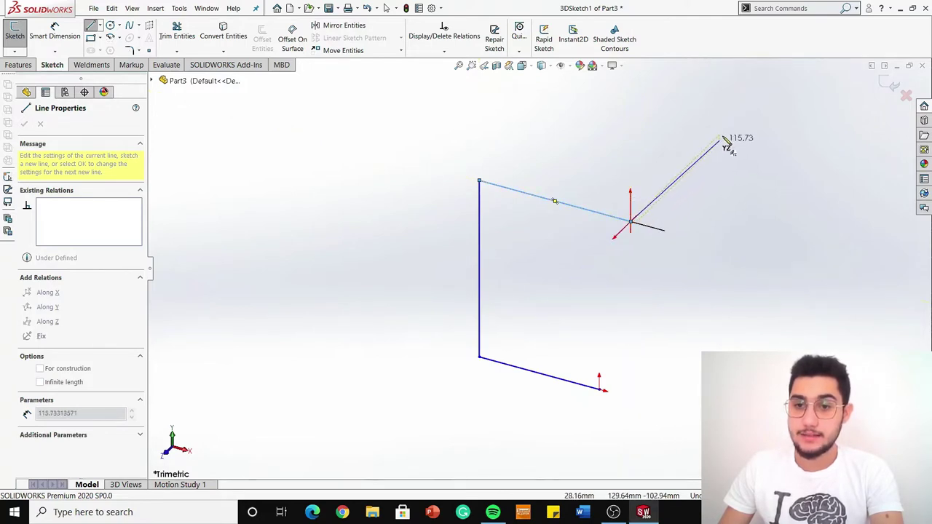
pyautogui.press('Tab')
pyautogui.click(725, 134)
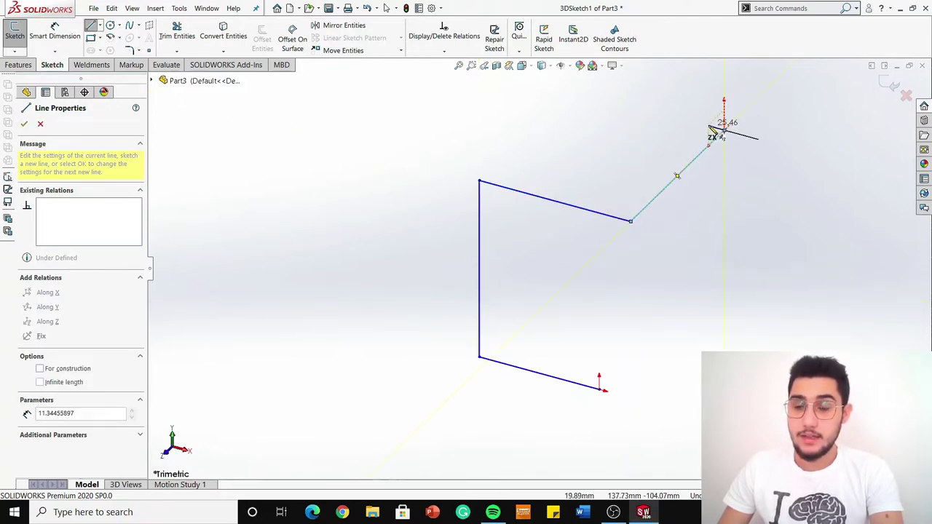
pyautogui.press('z')
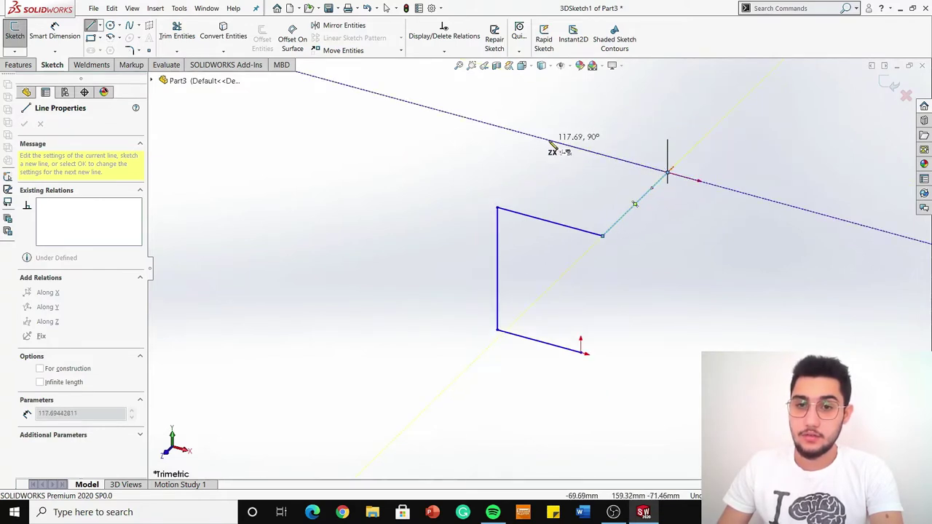
pyautogui.click(549, 140)
# - Draw a vertical line about 149 mm down on the XY plane, then a line about 86 mm along positive X
pyautogui.press('Tab')
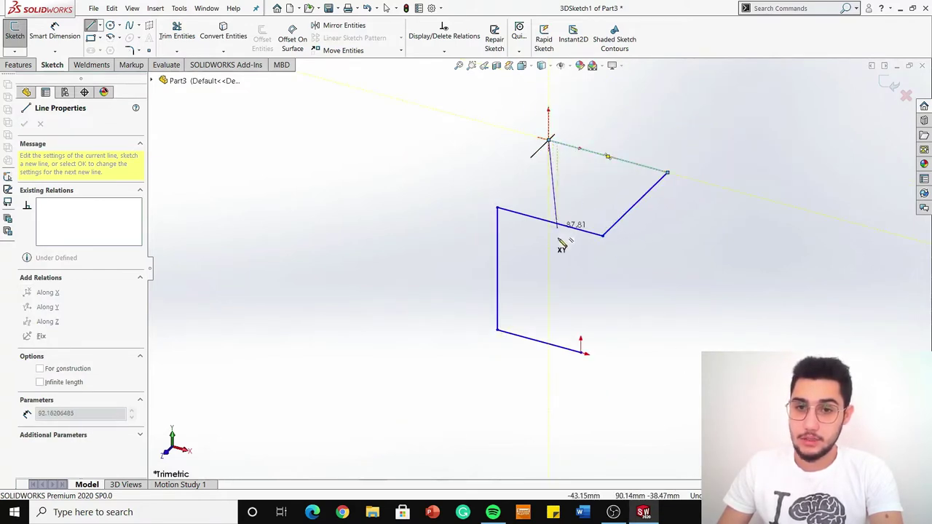
pyautogui.doubleClick(549, 286)
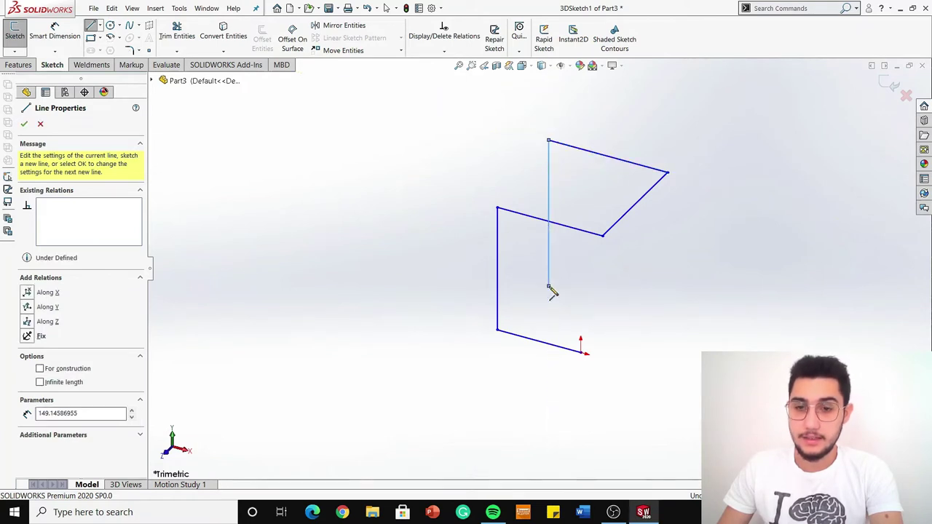
pyautogui.click(549, 286)
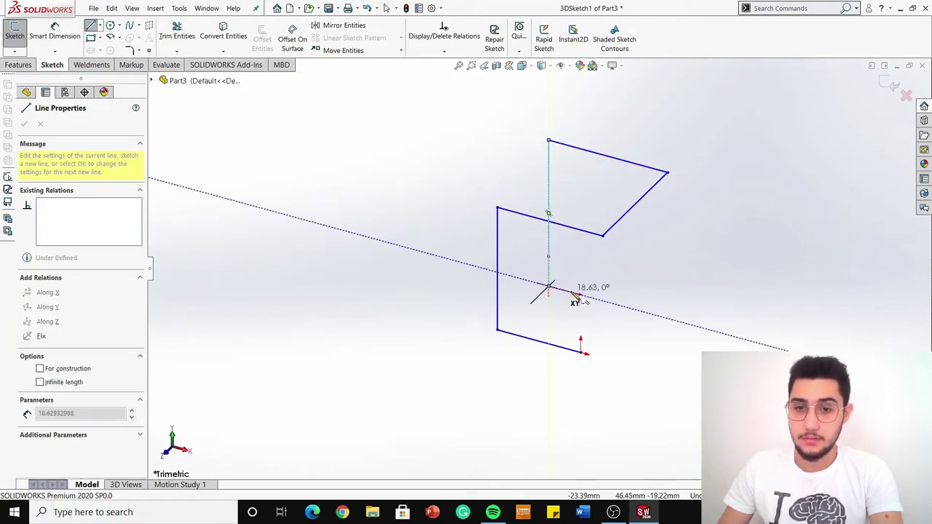
pyautogui.click(636, 310)
# - Draw the closing line on the YZ plane from the chain's free end back to the origin and finish the line chain
pyautogui.press('Tab')
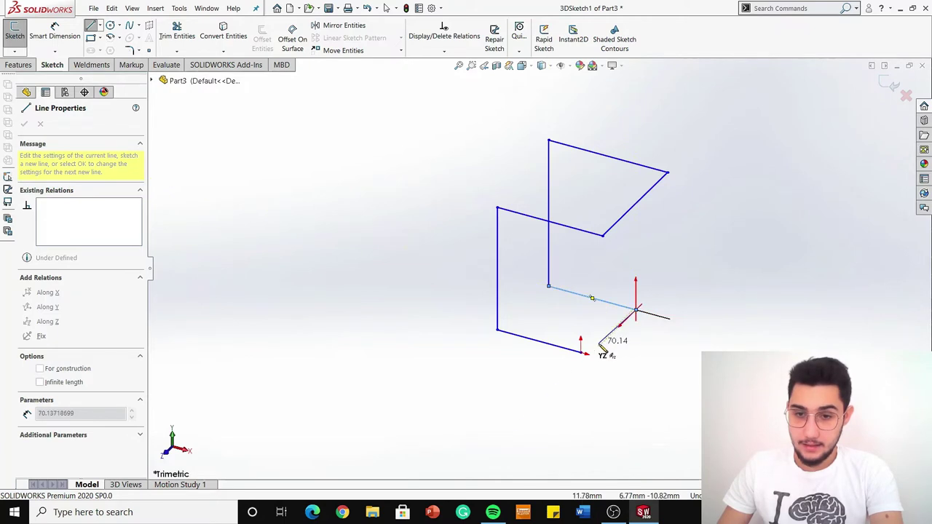
pyautogui.doubleClick(582, 354)
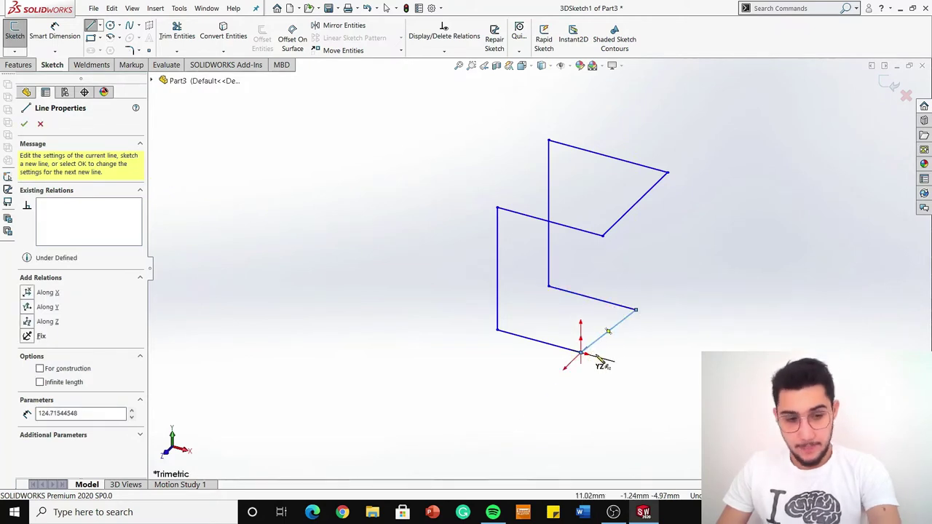
pyautogui.press('Escape')
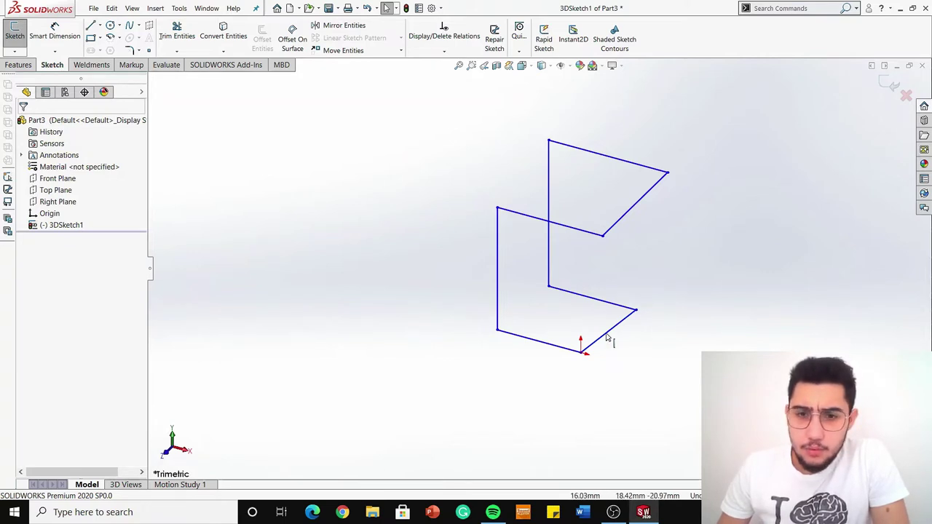
# - Add an Along X relation to the bottom front line that starts at the origin
pyautogui.moveTo(592, 384)
pyautogui.mouseDown(button='middle')
pyautogui.moveTo(581, 362)
pyautogui.moveTo(582, 316)
pyautogui.moveTo(565, 356)
pyautogui.moveTo(573, 365)
pyautogui.mouseUp(button='middle')
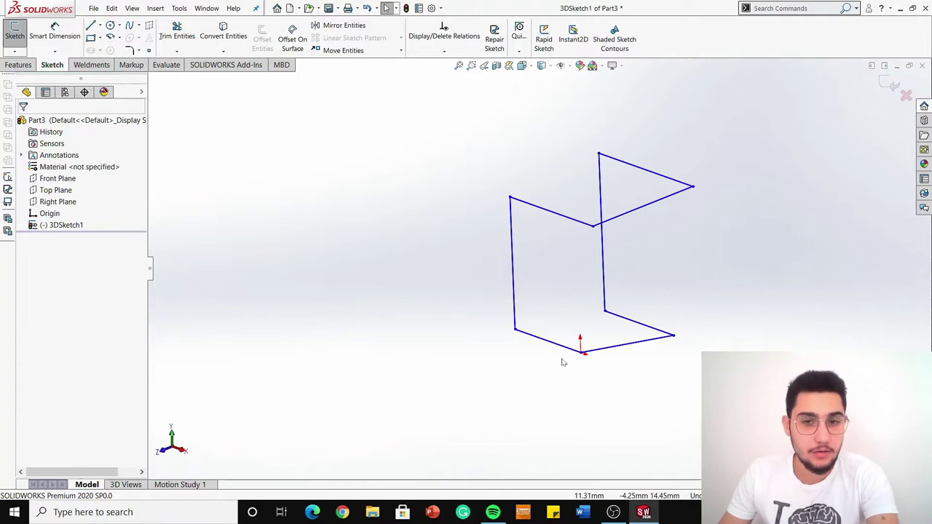
pyautogui.click(564, 348)
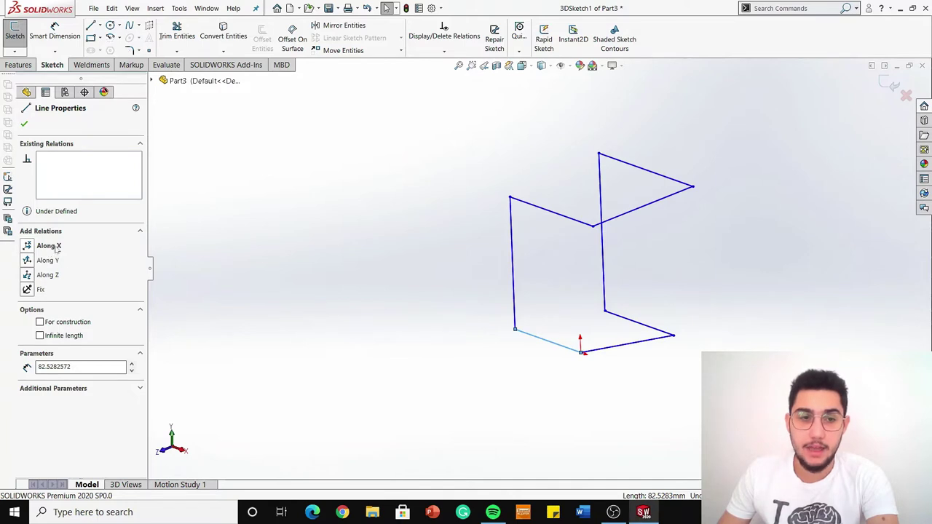
pyautogui.click(49, 246)
pyautogui.click(565, 405)
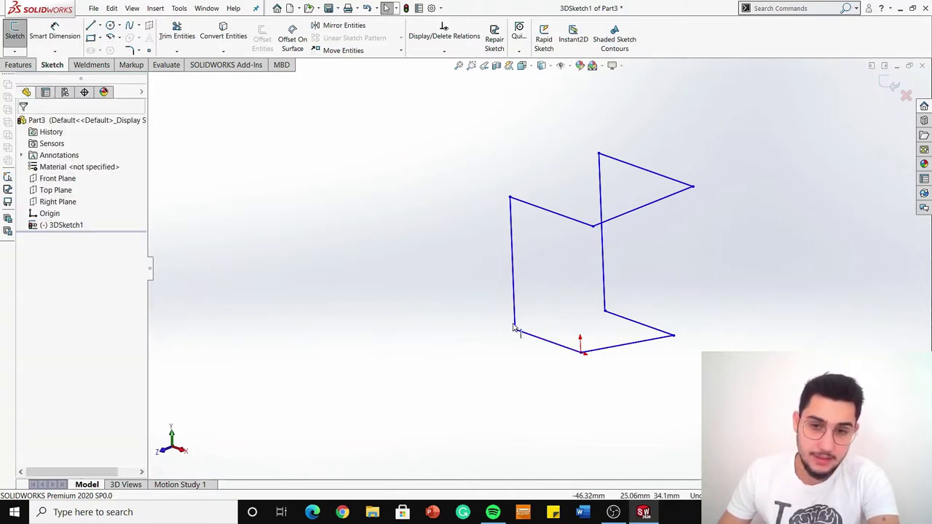
# - Add an Along X relation to the bottom rear line and the two upper lines that run in the X direction
pyautogui.click(652, 329)
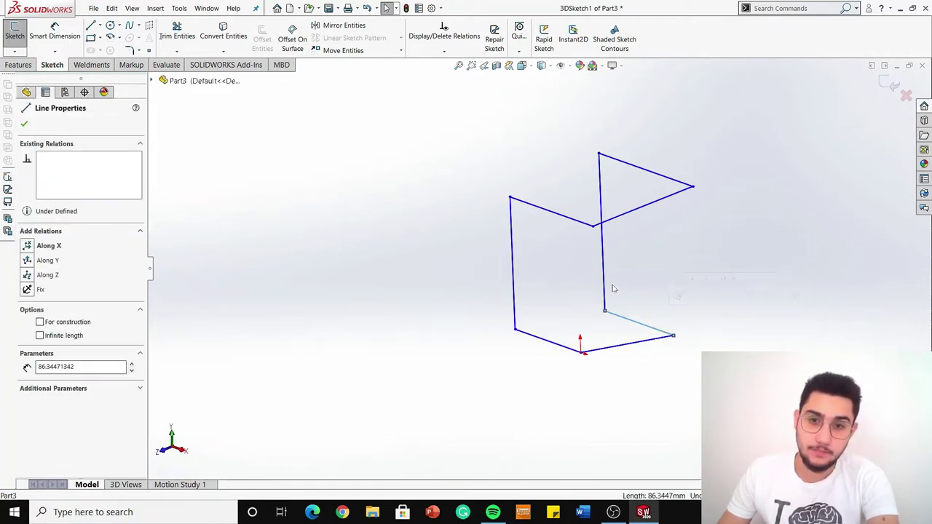
pyautogui.keyDown('ctrl'); pyautogui.click(553, 218); pyautogui.keyUp('ctrl')
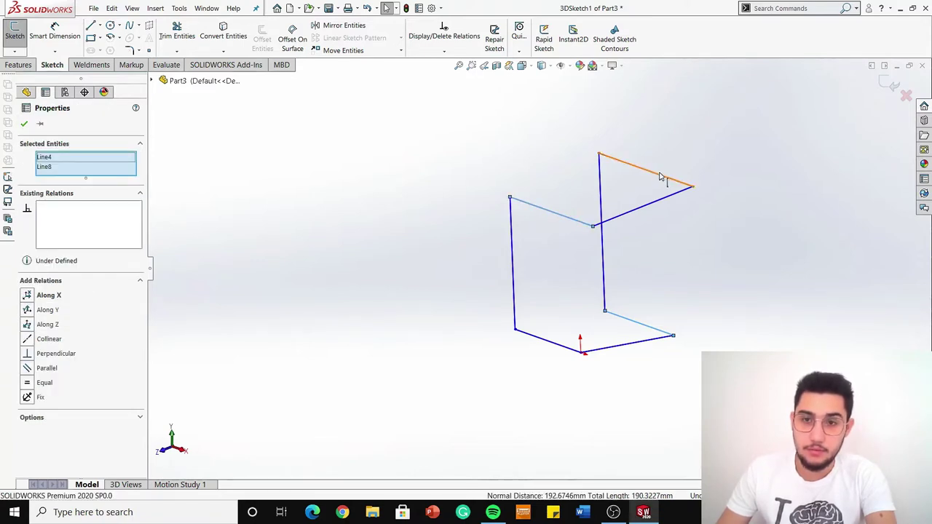
pyautogui.keyDown('ctrl'); pyautogui.click(655, 178); pyautogui.keyUp('ctrl')
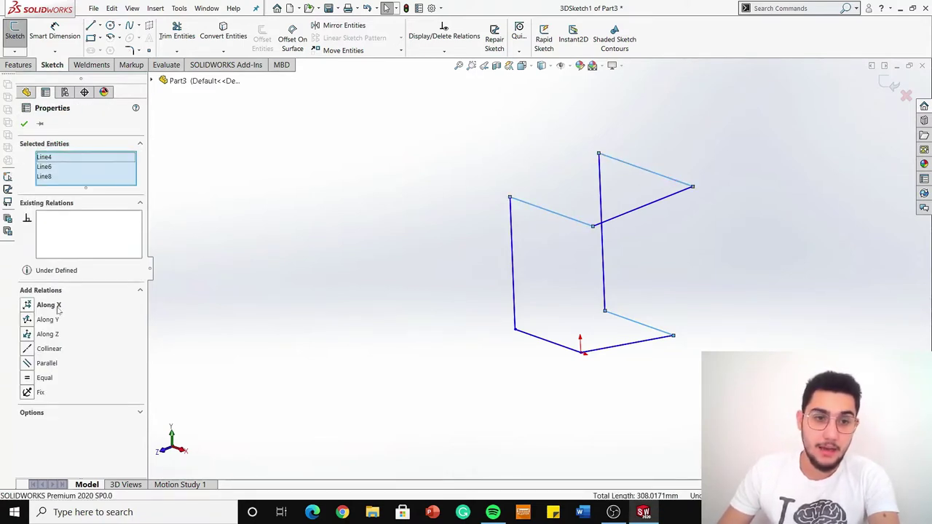
pyautogui.click(291, 301)
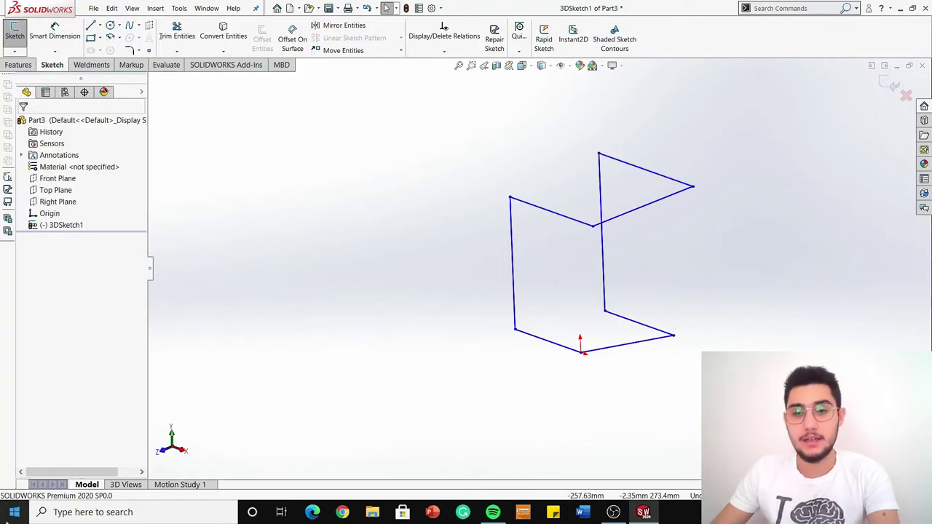
# - Add an Along Z relation to the upper and lower lines that connect the front and rear of the frame
pyautogui.click(649, 211)
pyautogui.keyDown('ctrl'); pyautogui.click(634, 346); pyautogui.keyUp('ctrl')
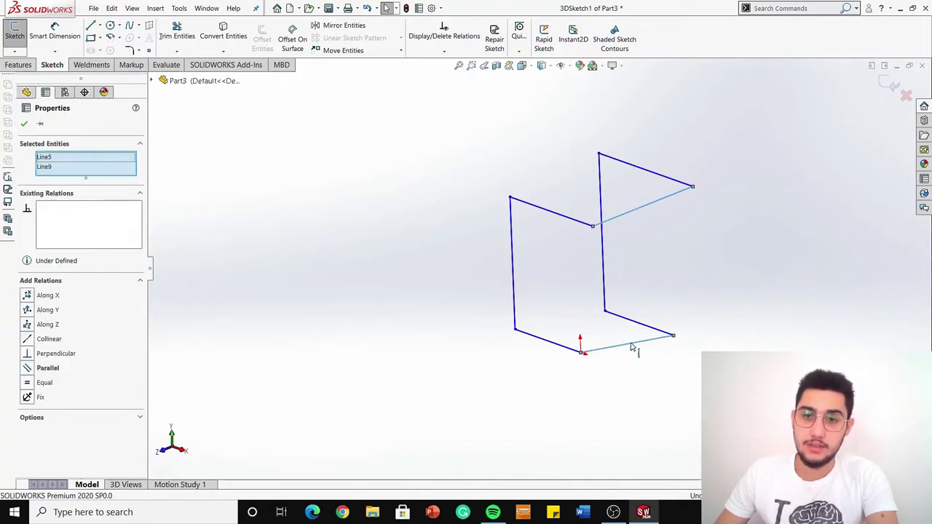
pyautogui.click(55, 327)
pyautogui.click(311, 362)
pyautogui.moveTo(305, 371)
pyautogui.mouseDown(button='middle')
pyautogui.moveTo(350, 368)
pyautogui.moveTo(356, 335)
pyautogui.moveTo(346, 358)
pyautogui.moveTo(386, 325)
pyautogui.mouseUp(button='middle')
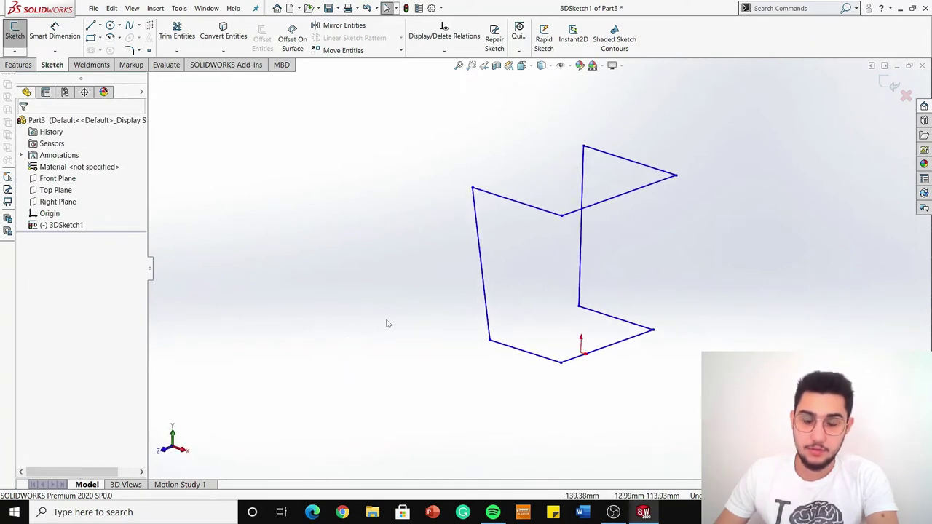
# - Add an Along Y relation to the two upright lines of the frame
pyautogui.click(481, 260)
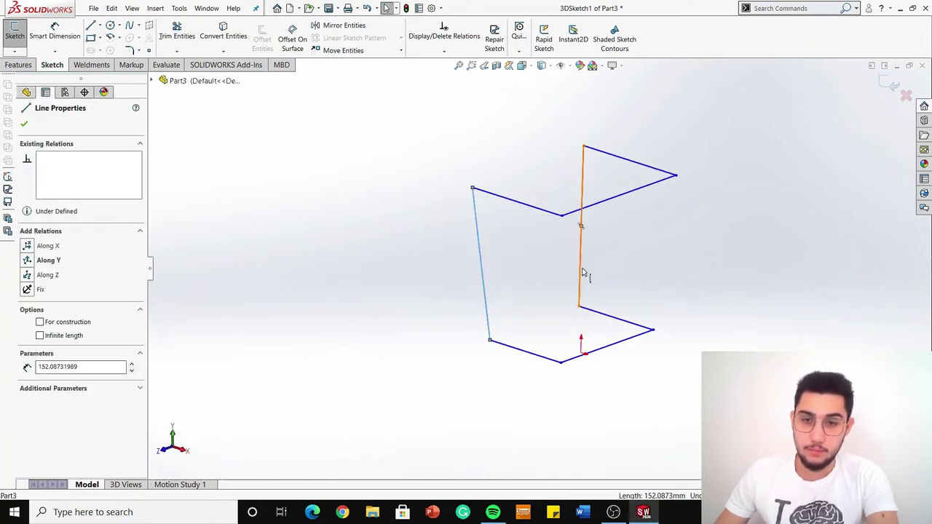
pyautogui.keyDown('ctrl'); pyautogui.click(583, 272); pyautogui.keyUp('ctrl')
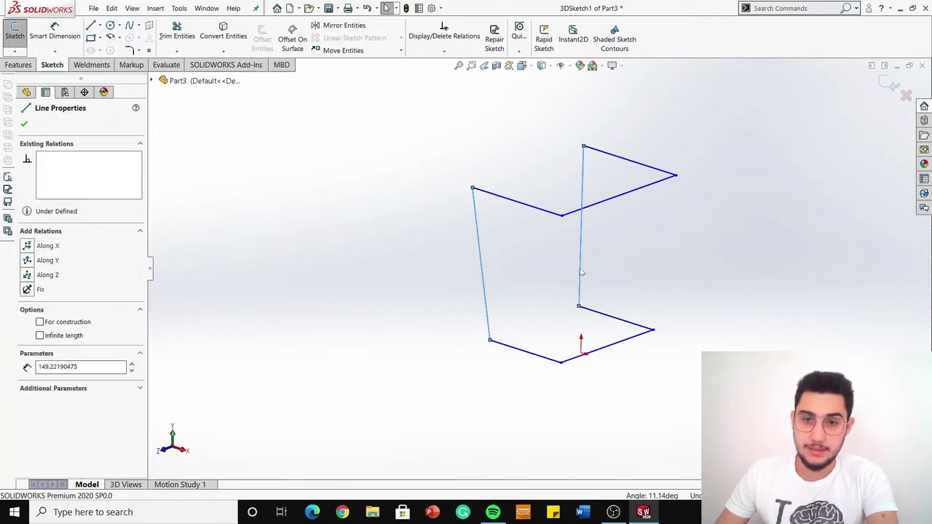
pyautogui.rightClick(582, 273)
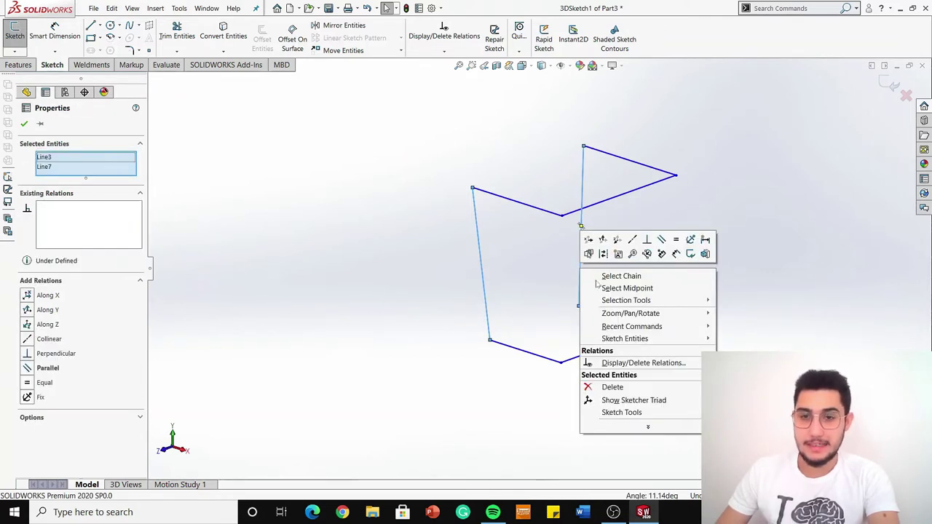
pyautogui.click(607, 242)
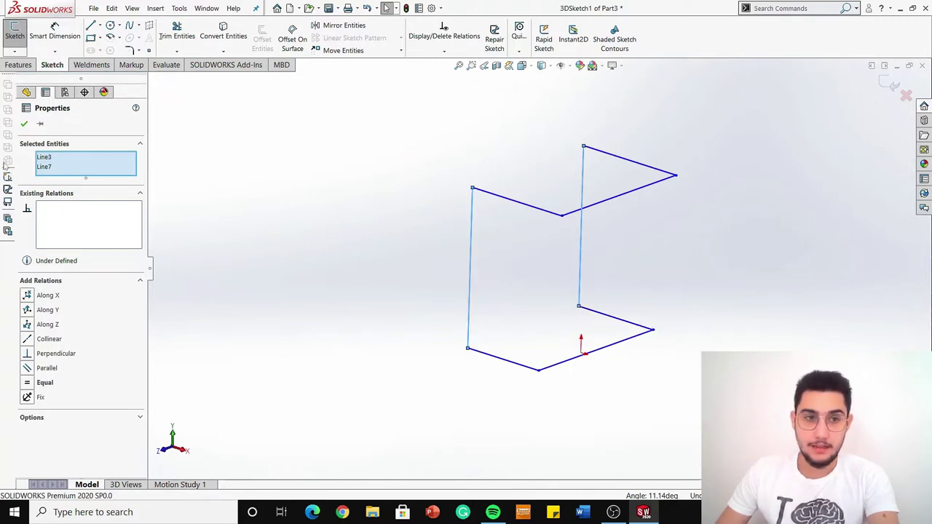
pyautogui.click(27, 125)
# - Make the bottom front corner where the X and Z lines meet coincident with the origin
pyautogui.scroll(3, 396, 271)
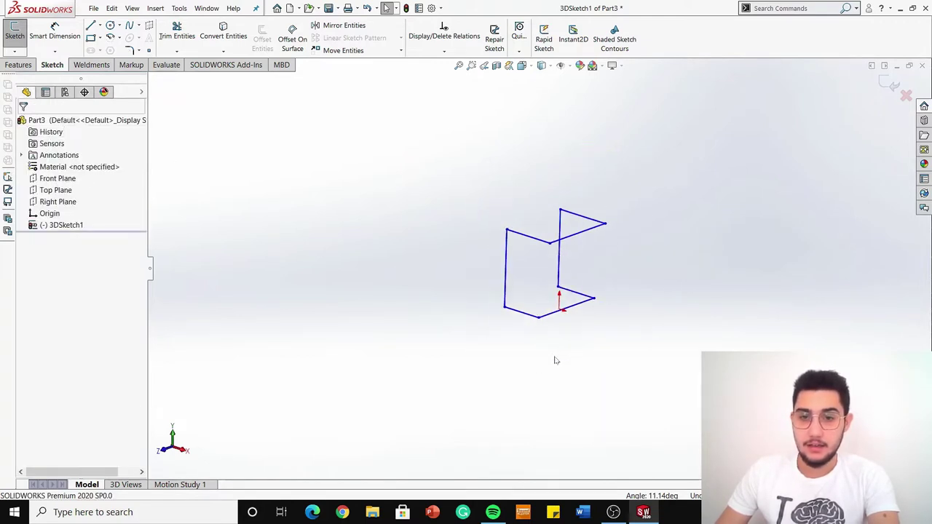
pyautogui.moveTo(556, 359)
pyautogui.mouseDown(button='middle')
pyautogui.moveTo(511, 339)
pyautogui.moveTo(541, 338)
pyautogui.mouseUp(button='middle')
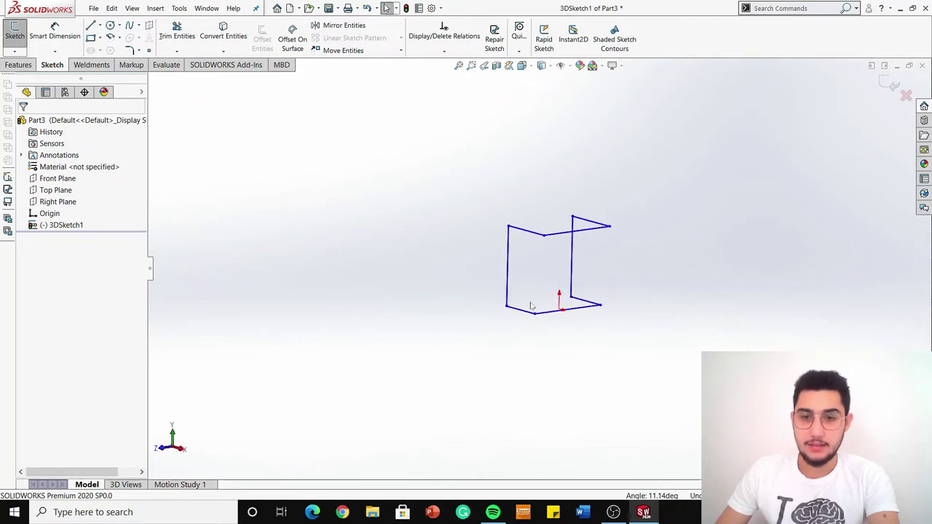
pyautogui.scroll(-2, 547, 275)
pyautogui.scroll(-5, 559, 328)
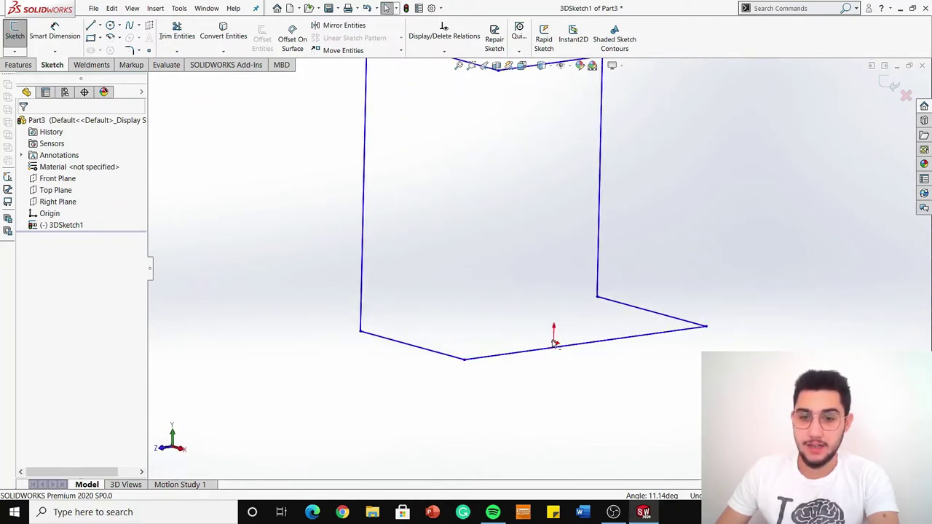
pyautogui.click(554, 341)
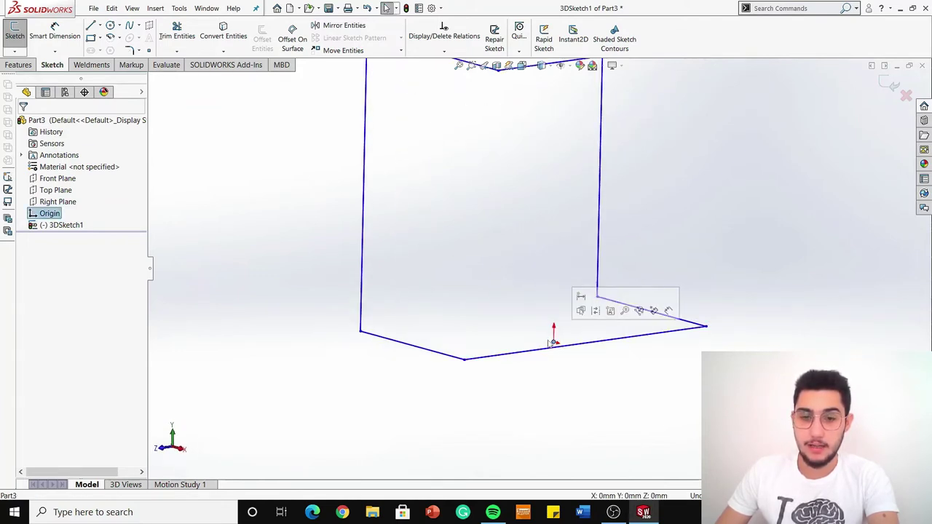
pyautogui.keyDown('ctrl'); pyautogui.click(465, 361); pyautogui.keyUp('ctrl')
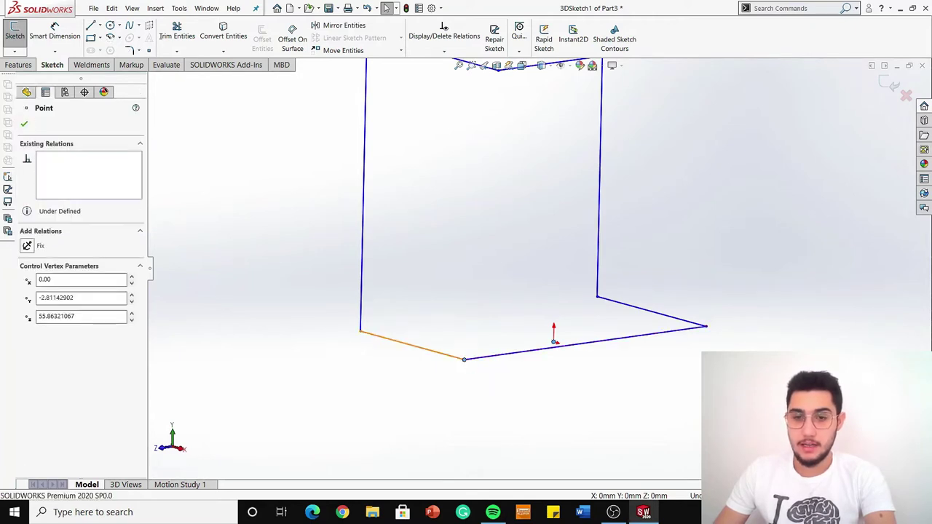
pyautogui.click(48, 341)
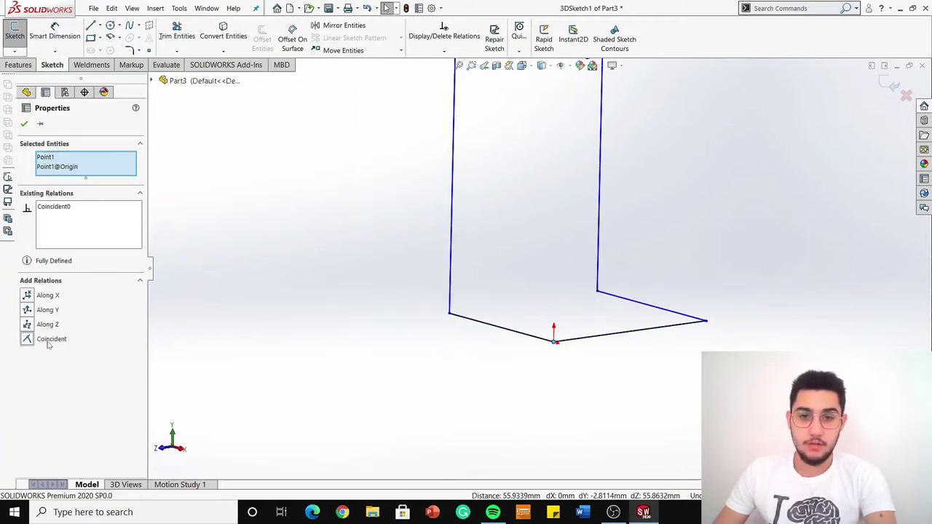
pyautogui.click(319, 380)
# - Add an Along Z relation between the two endpoints of the bottom line running back from the origin
pyautogui.moveTo(420, 401); pyautogui.dragTo(545, 361, button='middle')
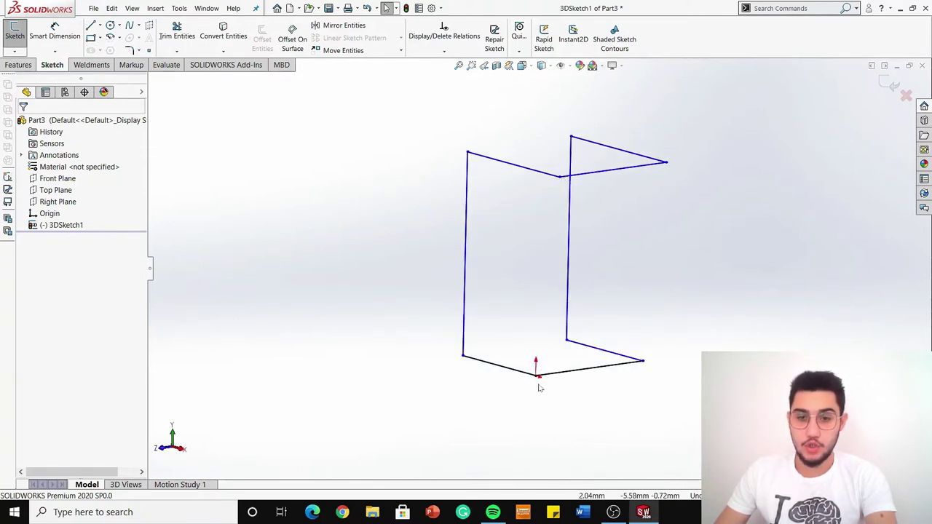
pyautogui.scroll(-2, 596, 376)
pyautogui.click(508, 368)
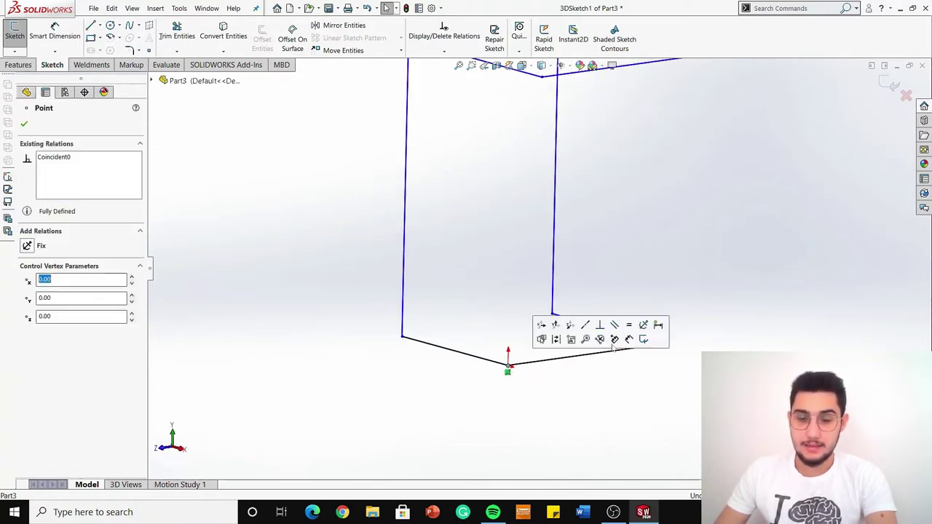
pyautogui.keyDown('ctrl'); pyautogui.click(662, 345); pyautogui.keyUp('ctrl')
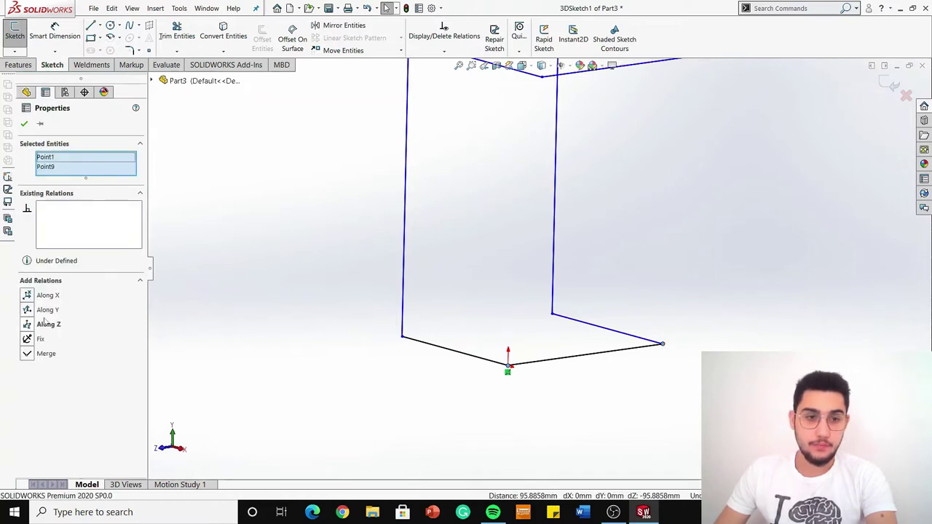
pyautogui.scroll(3, 510, 337)
pyautogui.scroll(-2, 557, 222)
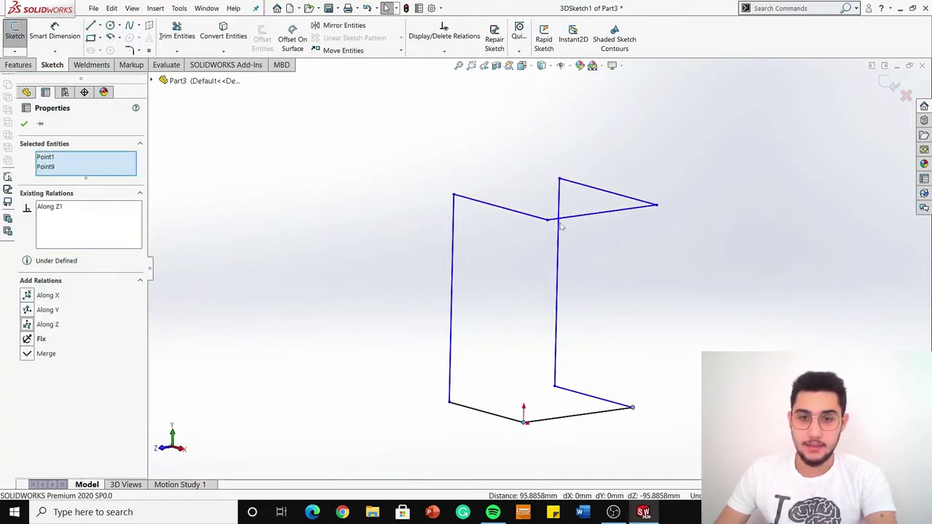
# - Add an Along Z relation between the front and rear endpoints of the upper line running back above the origin
pyautogui.click(657, 205)
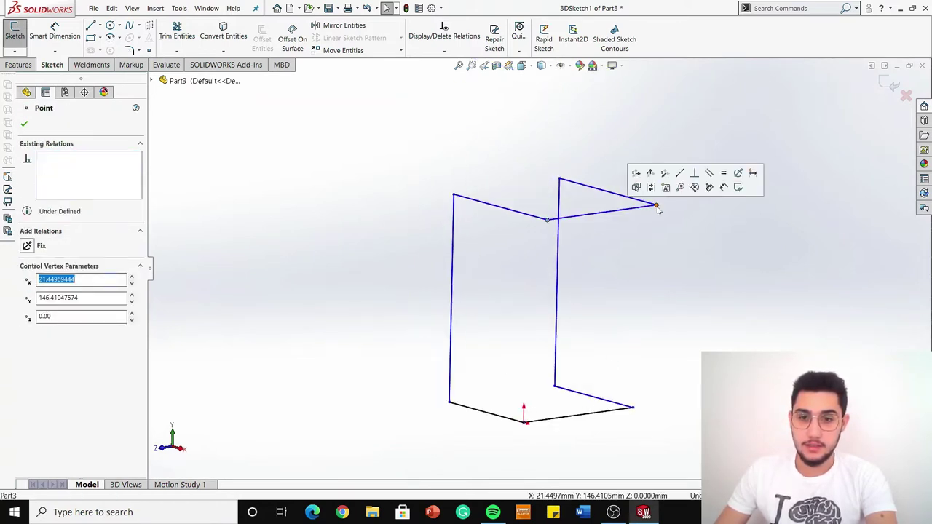
pyautogui.click(665, 295)
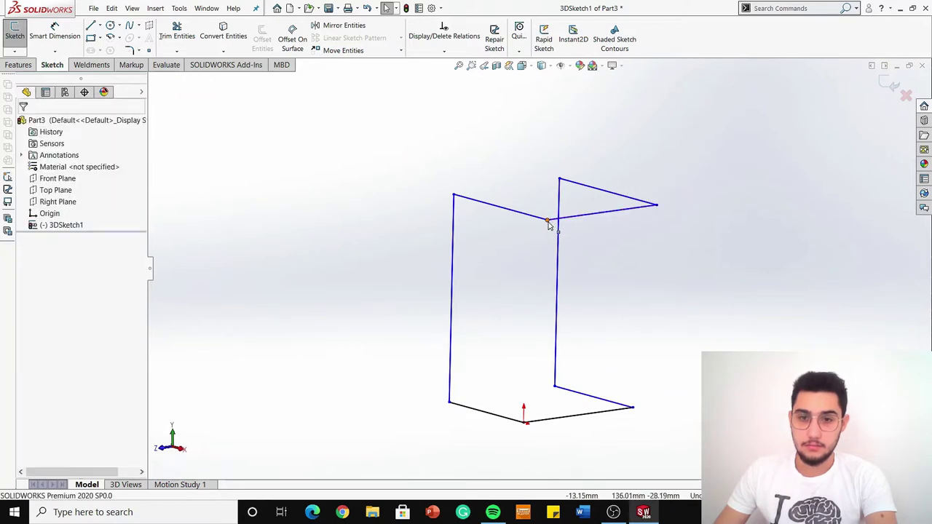
pyautogui.click(657, 206)
pyautogui.keyDown('ctrl'); pyautogui.click(548, 219); pyautogui.keyUp('ctrl')
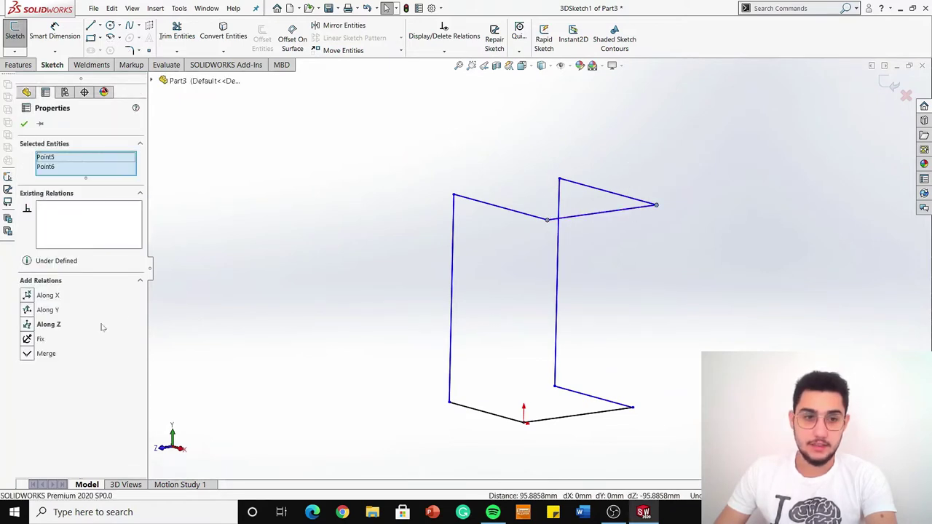
pyautogui.click(48, 324)
pyautogui.click(492, 236)
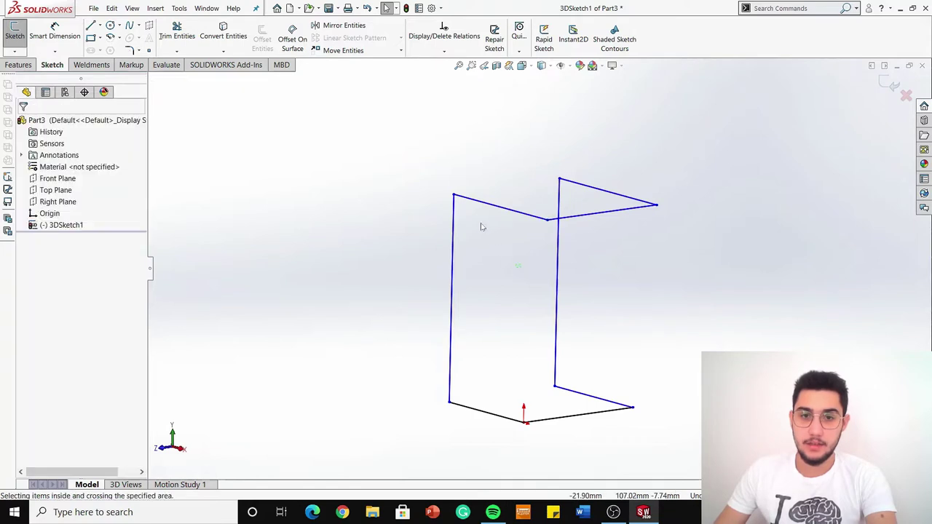
# - Add an Along Z relation between the top endpoints of the two uprights
pyautogui.click(454, 195)
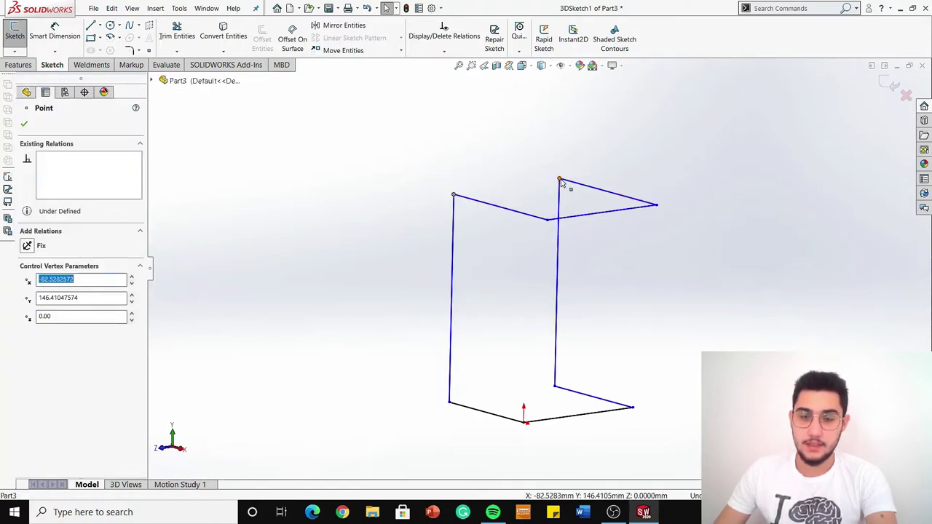
pyautogui.keyDown('ctrl'); pyautogui.click(560, 179); pyautogui.keyUp('ctrl')
pyautogui.click(48, 324)
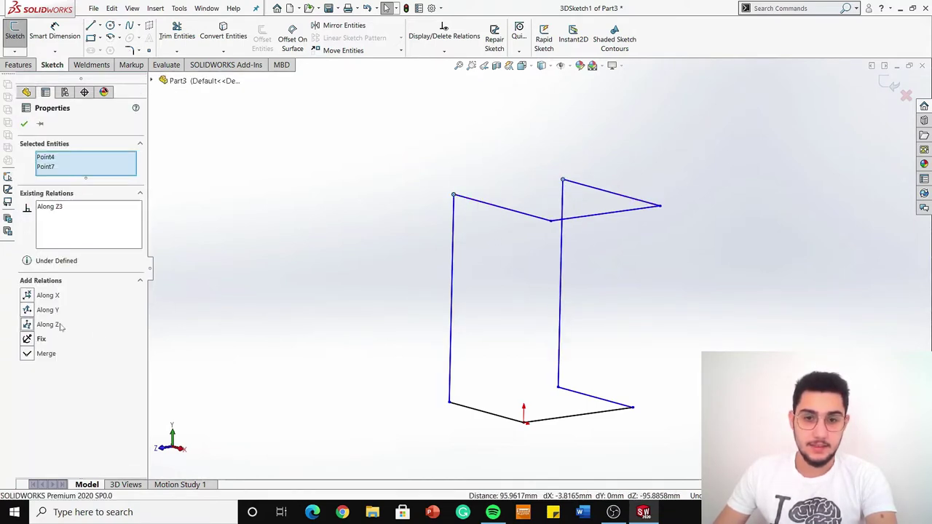
pyautogui.click(479, 388)
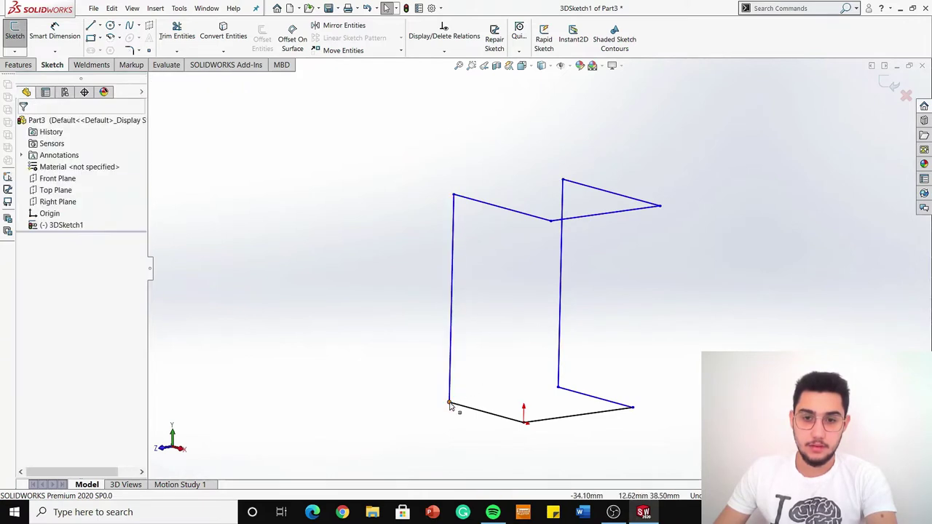
# - Add an Along Z relation between the bottom endpoints of the two uprights
pyautogui.click(449, 401)
pyautogui.keyDown('ctrl'); pyautogui.click(559, 388); pyautogui.keyUp('ctrl')
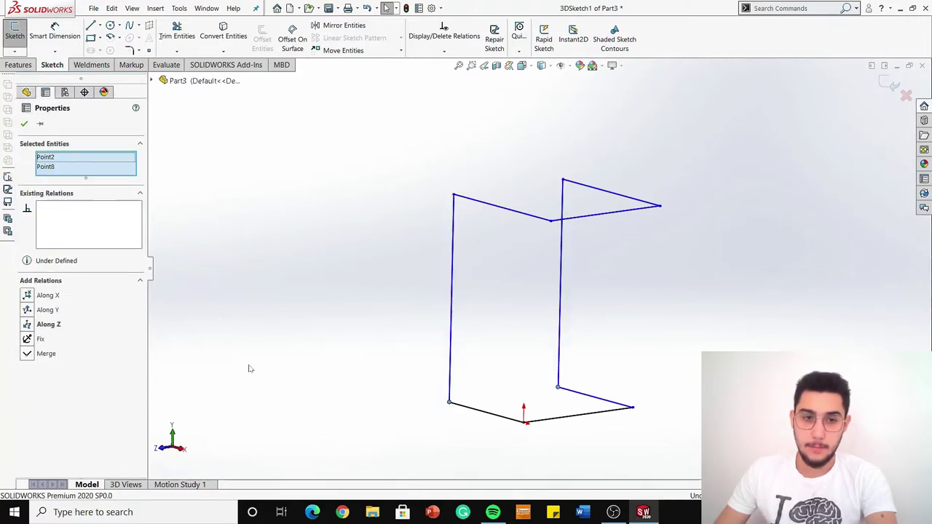
pyautogui.click(48, 325)
pyautogui.click(267, 339)
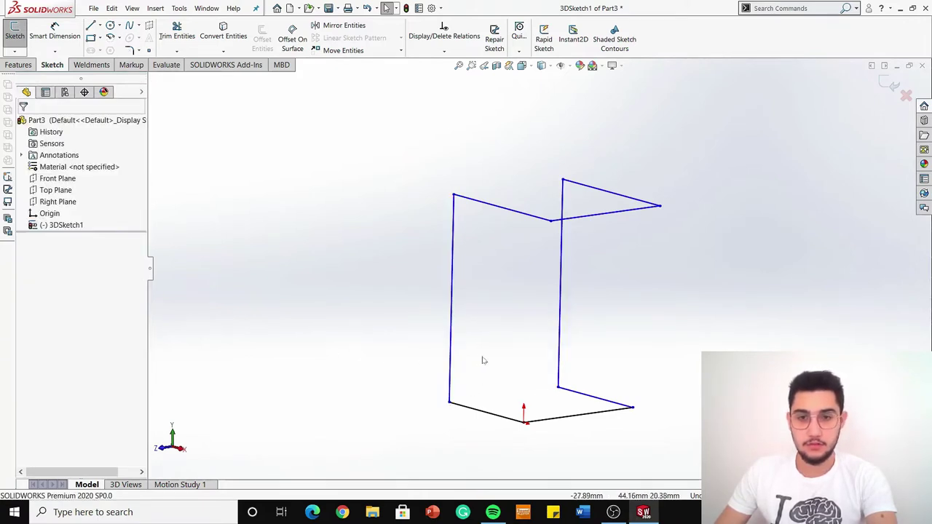
# - Stretch the frame by moving its upper rear corner to about X 29.41, Y 180.47, Z -181.52 mm
pyautogui.scroll(4, 539, 277)
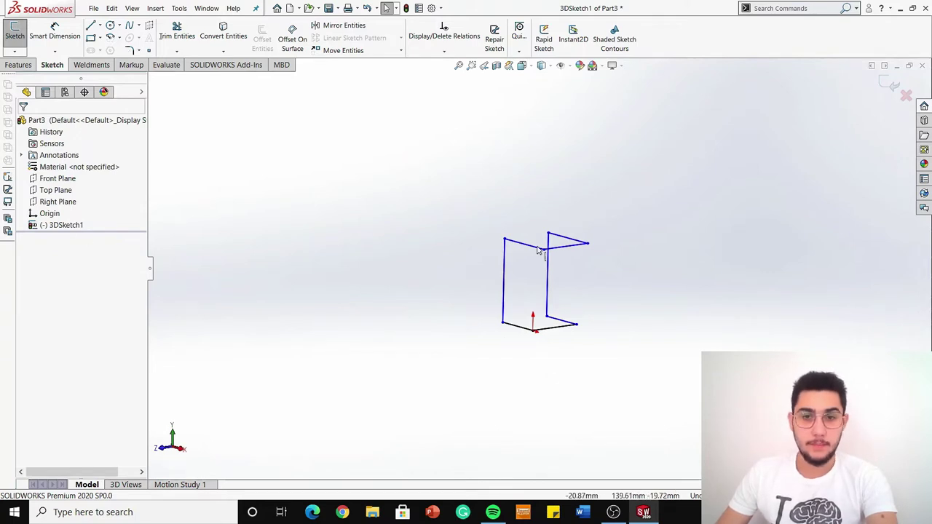
pyautogui.scroll(-3, 527, 244)
pyautogui.moveTo(468, 244)
pyautogui.mouseDown()
pyautogui.moveTo(401, 206)
pyautogui.moveTo(316, 202)
pyautogui.moveTo(662, 212)
pyautogui.mouseUp()
pyautogui.moveTo(721, 308)
pyautogui.mouseDown(button='middle')
pyautogui.moveTo(680, 303)
pyautogui.moveTo(672, 245)
pyautogui.mouseUp(button='middle')
pyautogui.moveTo(661, 219); pyautogui.dragTo(791, 182)
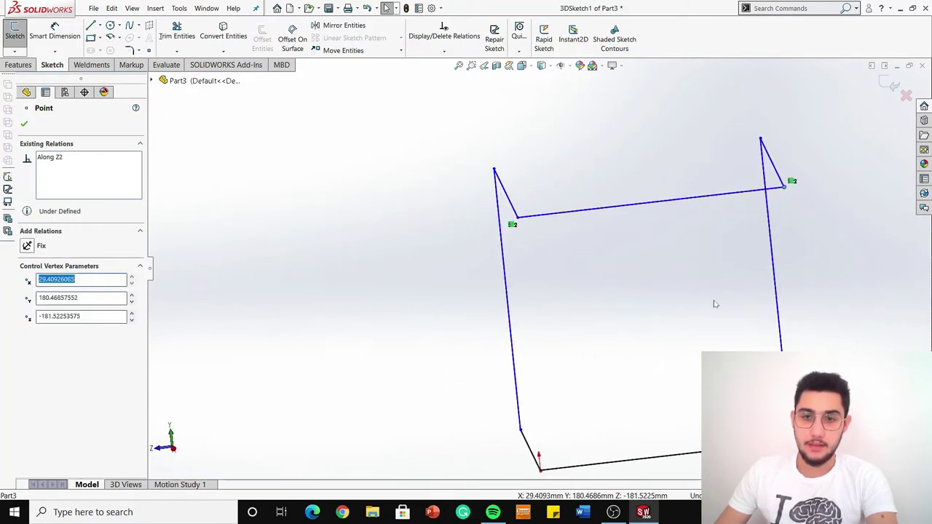
pyautogui.moveTo(714, 304)
pyautogui.mouseDown(button='middle')
pyautogui.moveTo(736, 291)
pyautogui.moveTo(714, 313)
pyautogui.mouseUp(button='middle')
pyautogui.scroll(5, 655, 314)
pyautogui.scroll(-2, 553, 311)
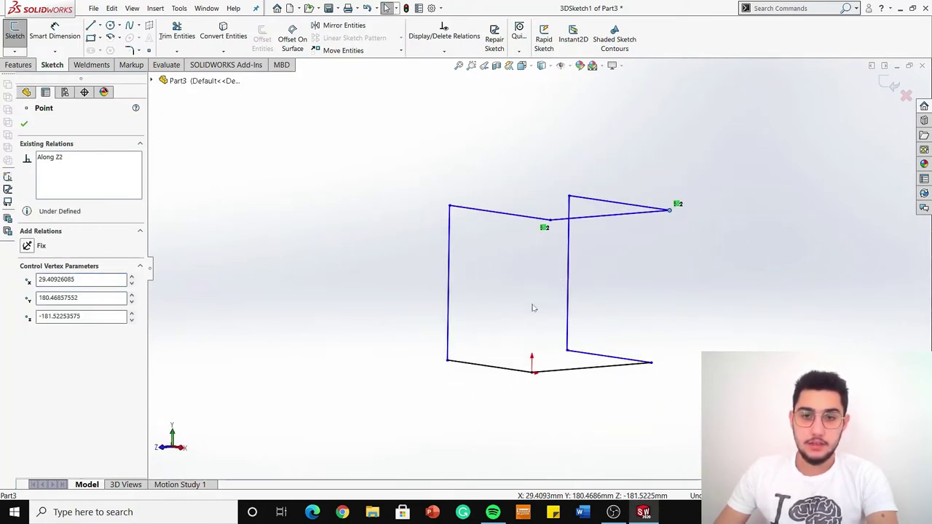
pyautogui.scroll(1, 495, 284)
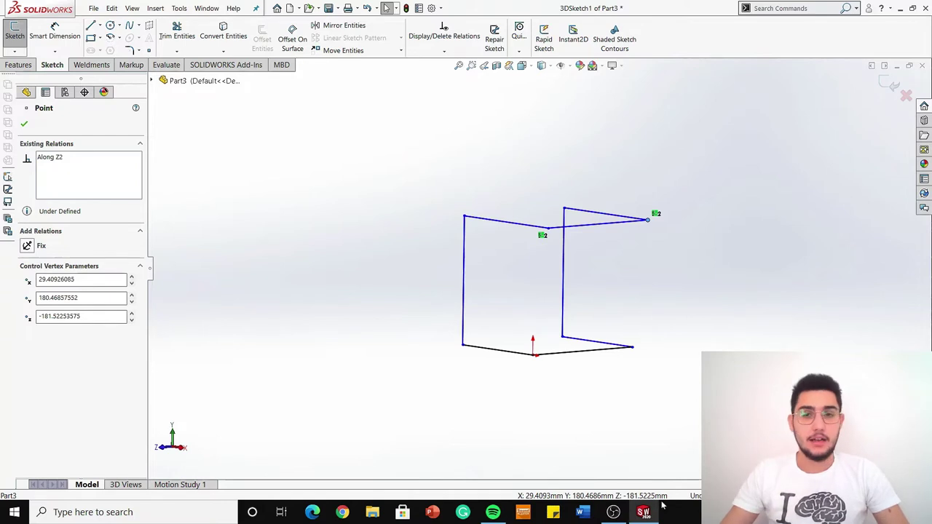
pyautogui.scroll(-1, 531, 248)
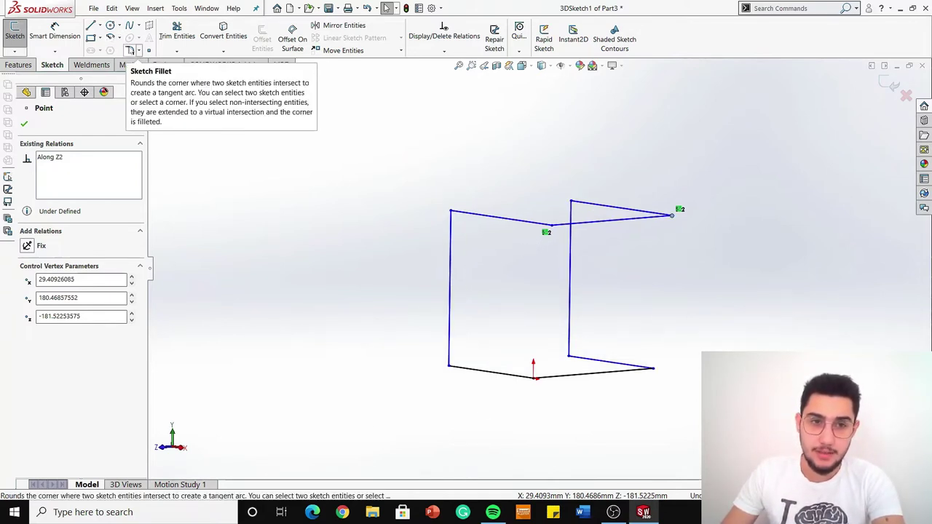
pyautogui.click(191, 314)
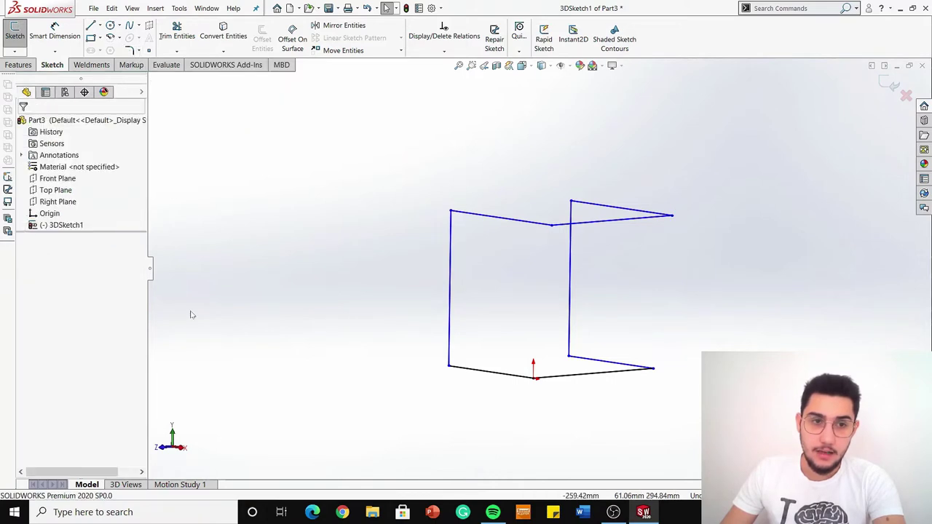
# - Fillet the corner between the front bottom line and the front upright with a 30 mm radius
pyautogui.click(133, 50)
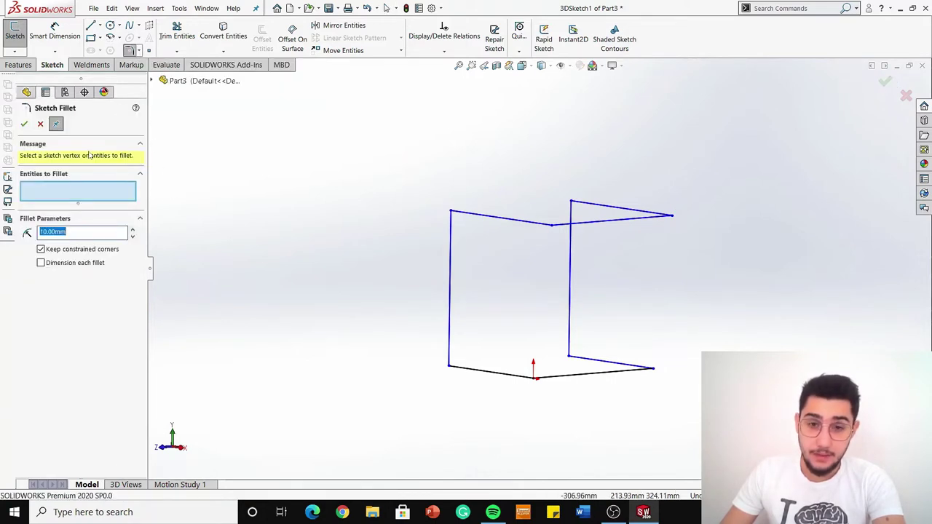
pyautogui.click(484, 371)
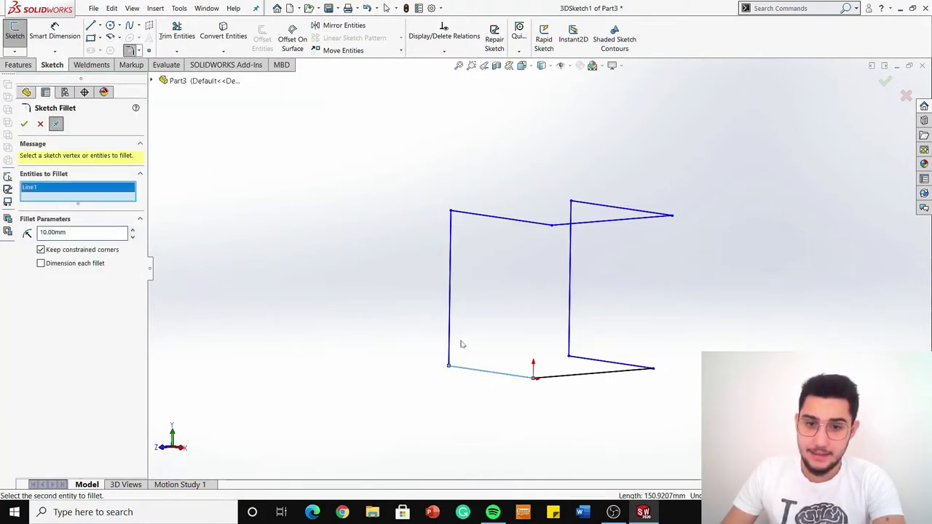
pyautogui.click(452, 332)
pyautogui.scroll(-5, 458, 370)
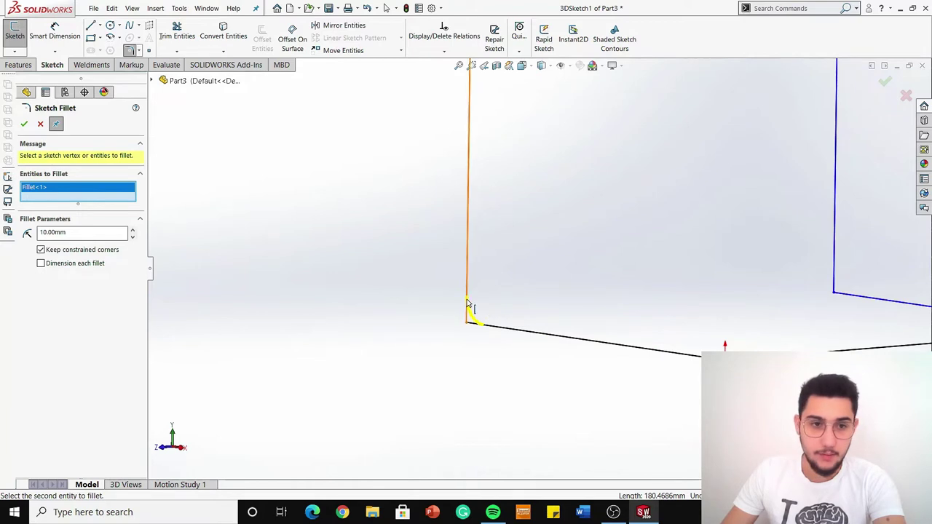
pyautogui.scroll(3, 454, 271)
pyautogui.scroll(2, 454, 272)
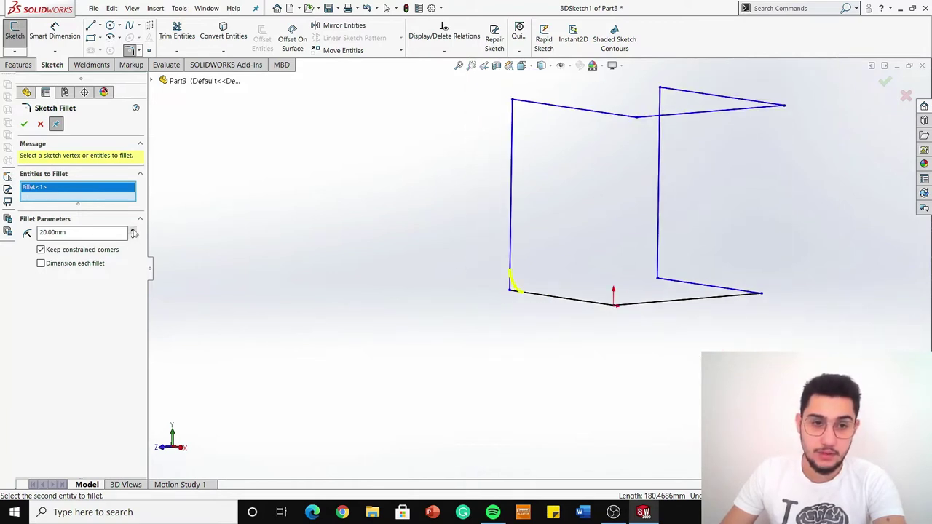
pyautogui.click(25, 124)
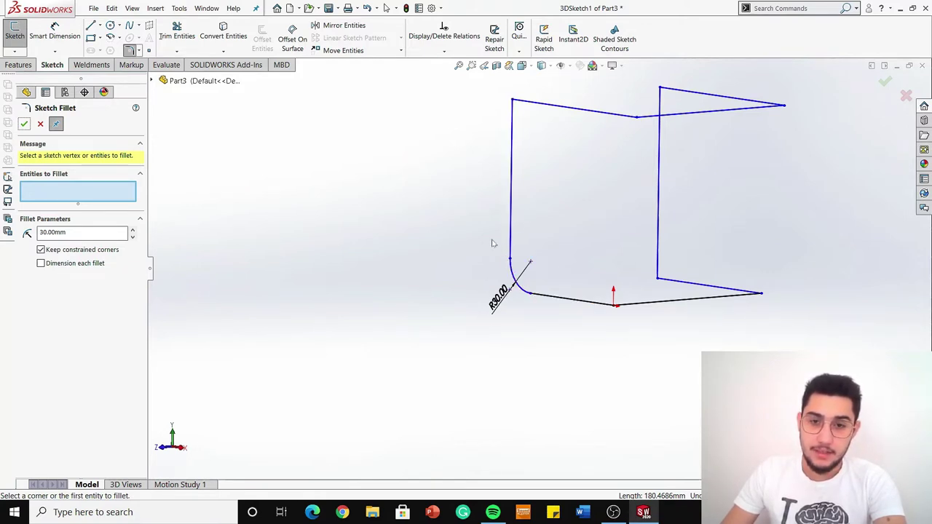
# - Add the four upper corners of the frame to a sketch fillet with a 30 mm radius
pyautogui.scroll(5, 551, 301)
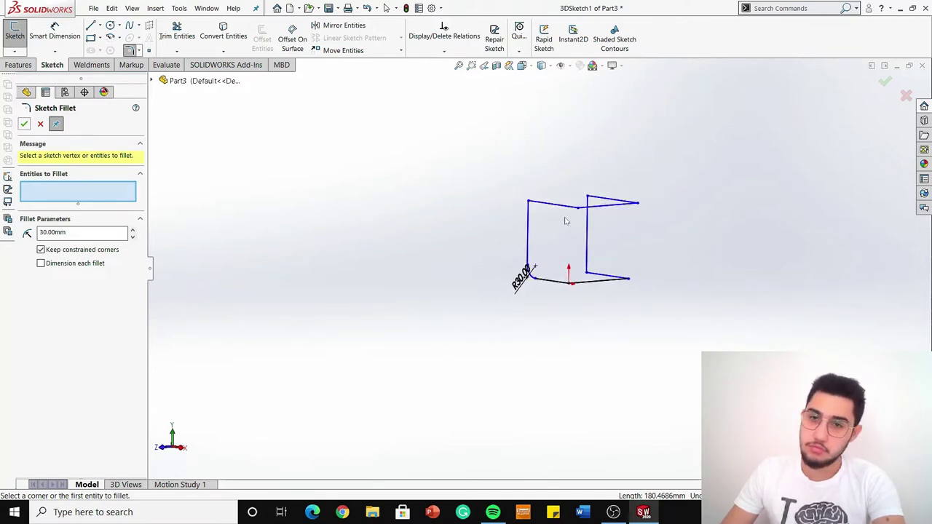
pyautogui.scroll(-4, 566, 218)
pyautogui.click(524, 233)
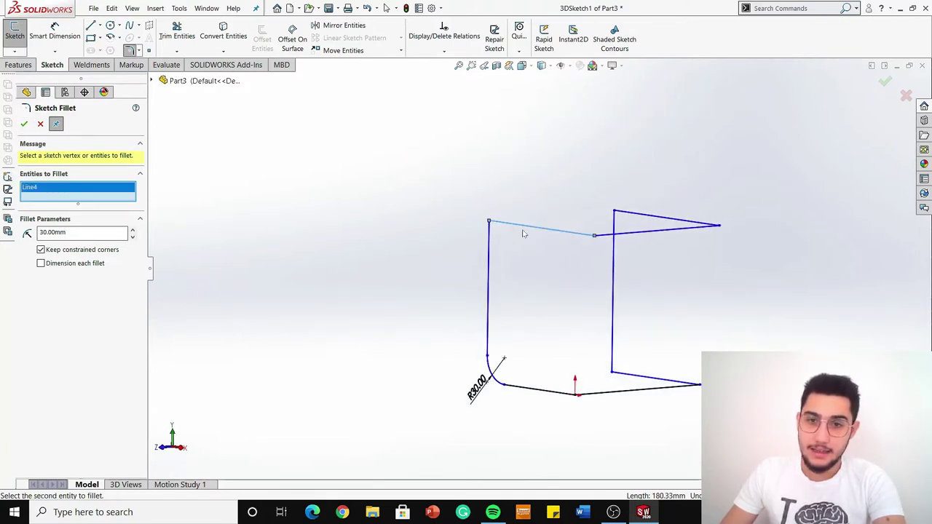
pyautogui.click(593, 235)
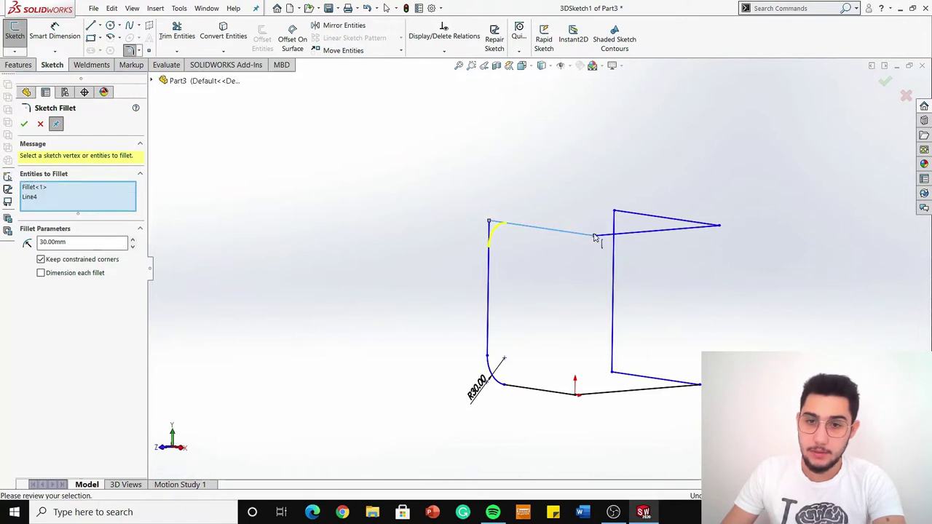
pyautogui.moveTo(670, 260); pyautogui.dragTo(672, 287, button='middle')
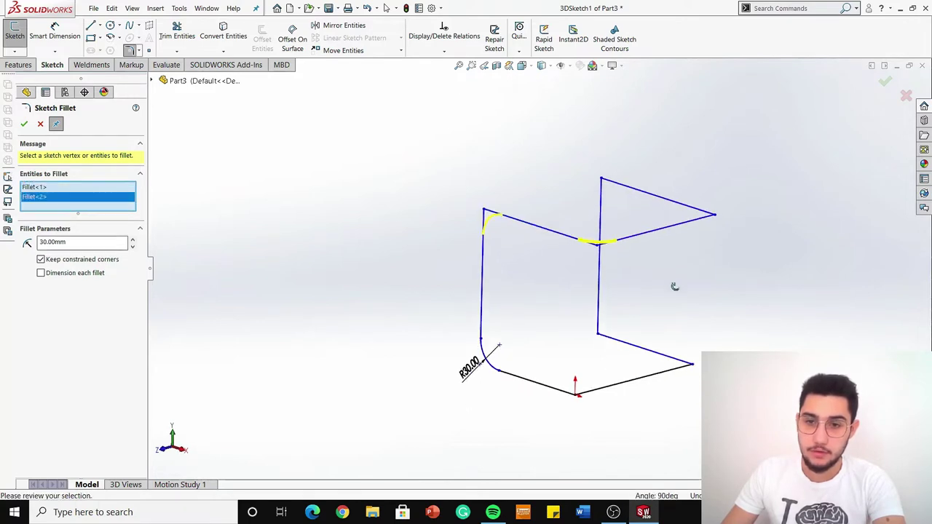
pyautogui.click(685, 223)
pyautogui.click(703, 211)
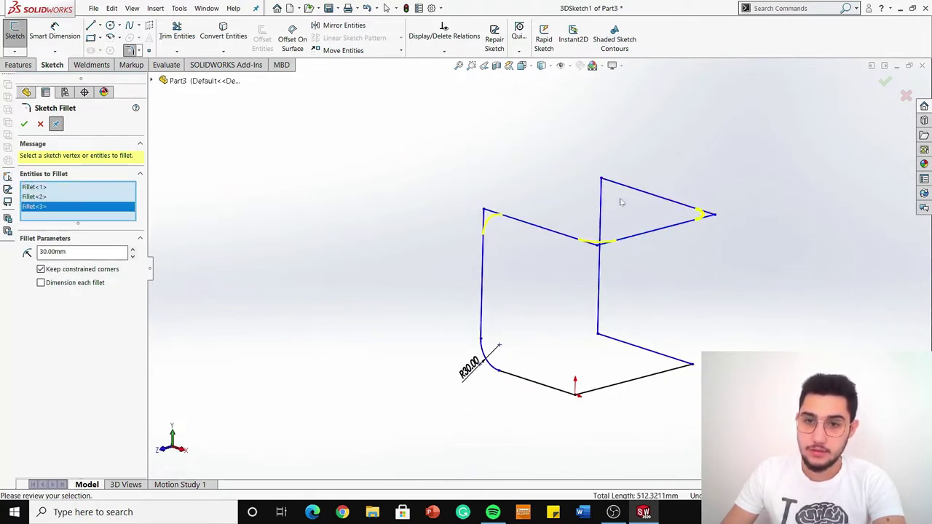
pyautogui.click(600, 202)
pyautogui.click(625, 189)
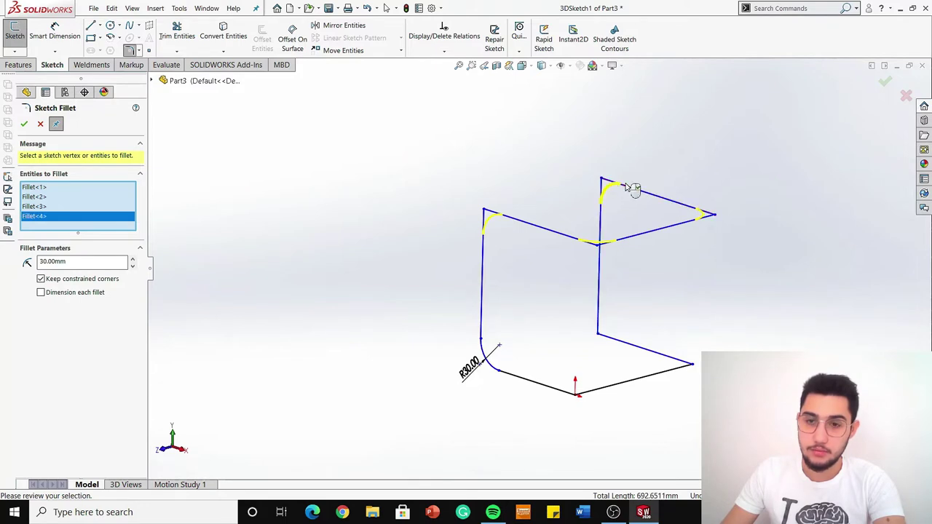
# - Include the three remaining lower corners in the 30 mm sketch fillet and apply it to all selected corners
pyautogui.click(600, 319)
pyautogui.click(622, 342)
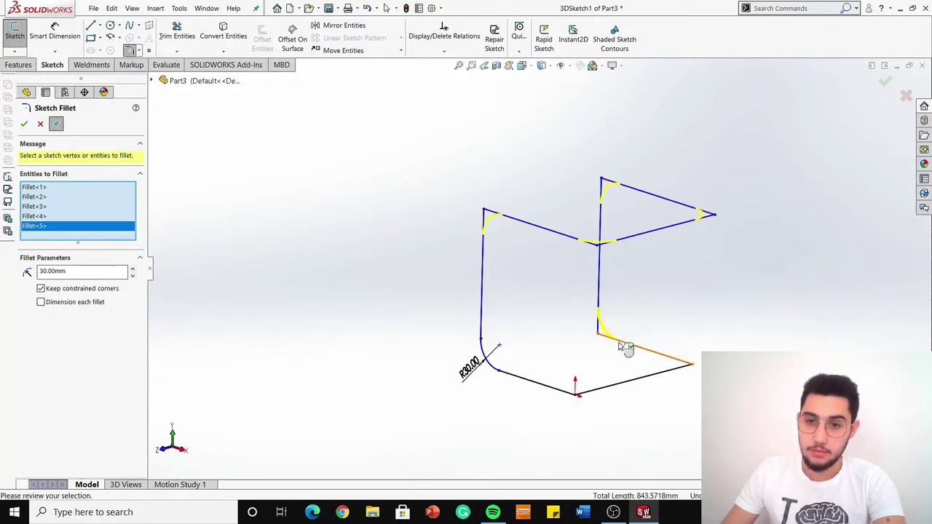
pyautogui.click(675, 370)
pyautogui.click(677, 361)
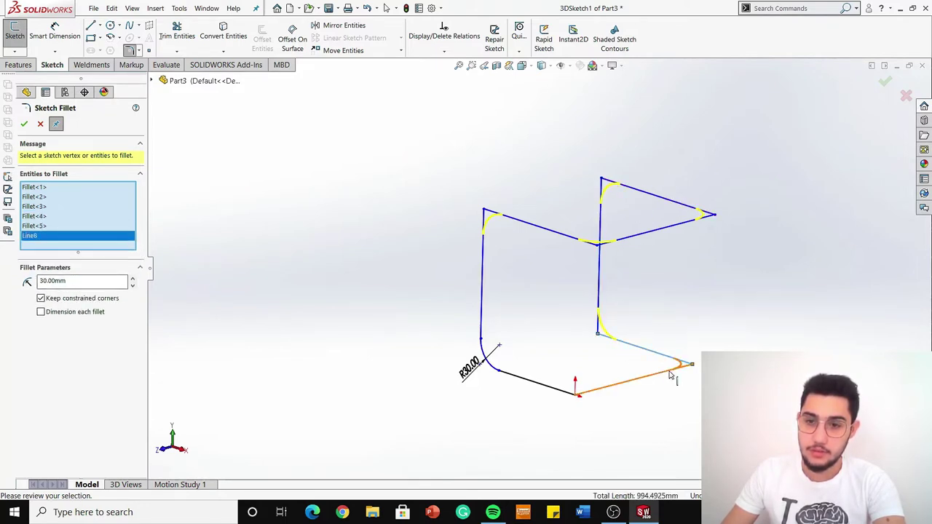
pyautogui.click(630, 381)
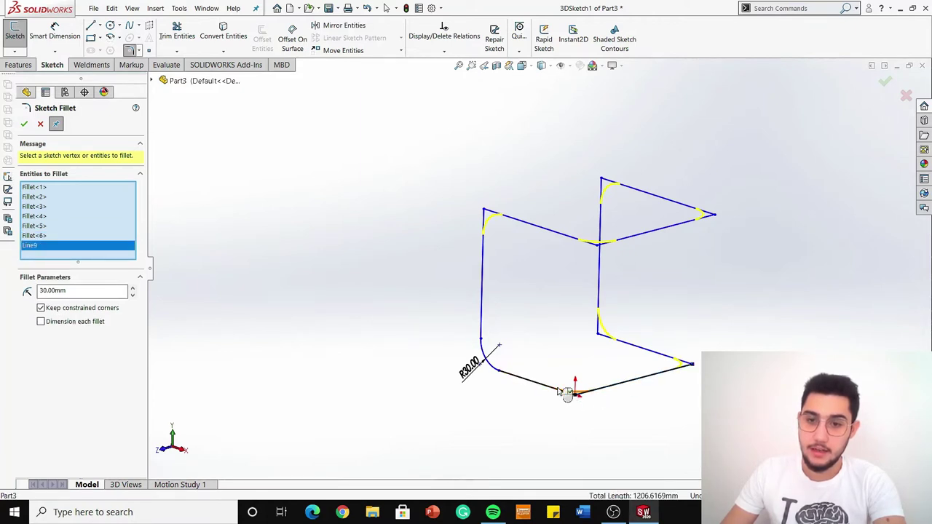
pyautogui.click(24, 124)
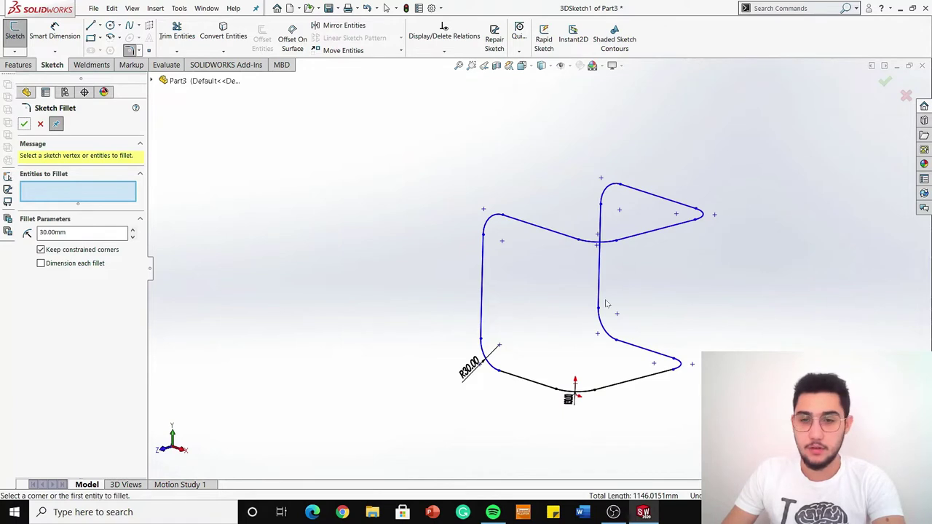
pyautogui.click(40, 124)
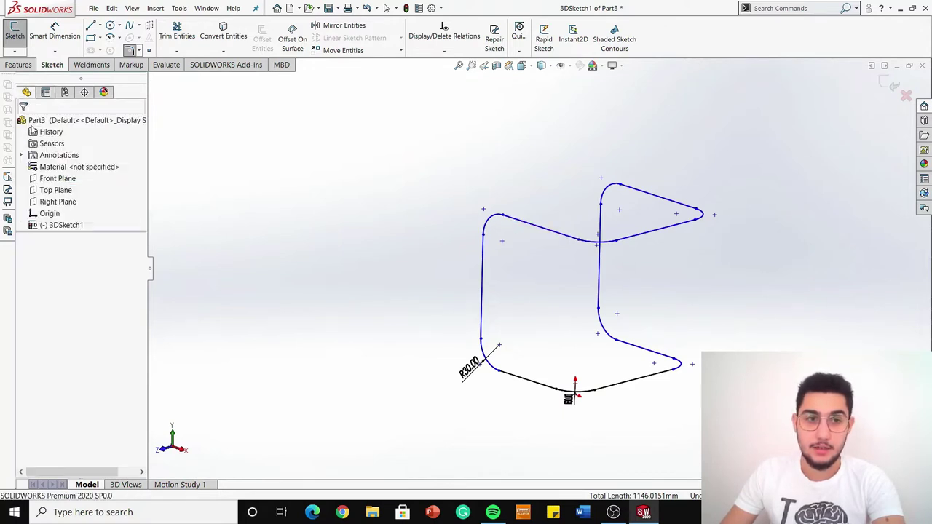
# - Dimension the front bottom line between the origin corner and the front upright as 200 mm
pyautogui.scroll(3, 557, 273)
pyautogui.moveTo(616, 291); pyautogui.dragTo(584, 279, button='middle')
pyautogui.scroll(-2, 555, 195)
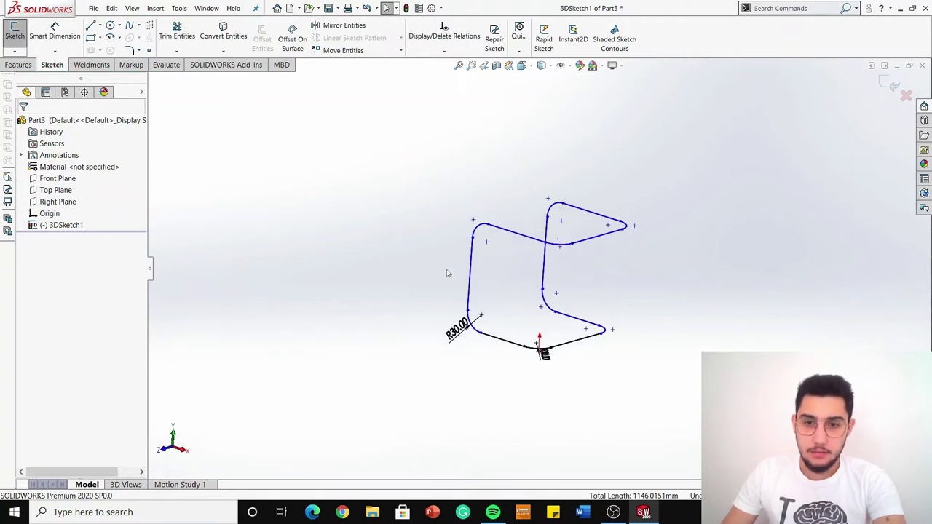
pyautogui.click(55, 32)
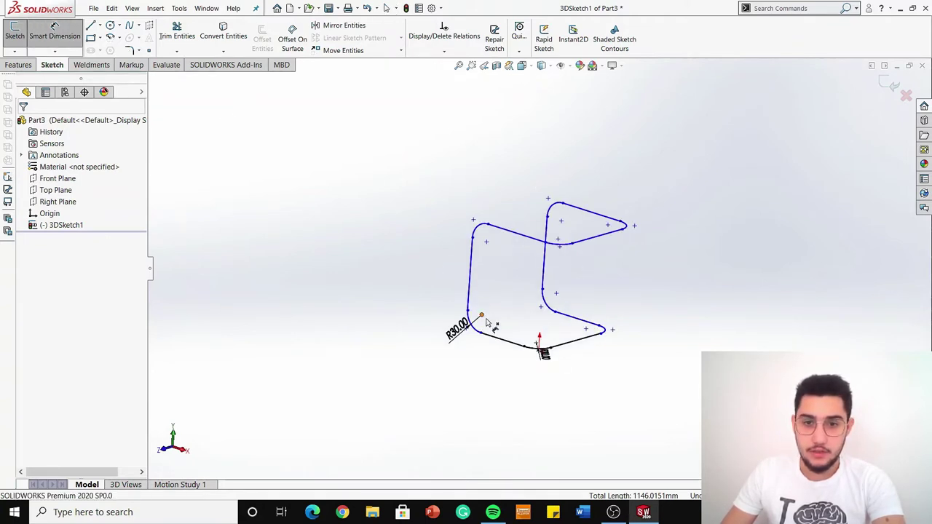
pyautogui.click(500, 343)
pyautogui.click(469, 380)
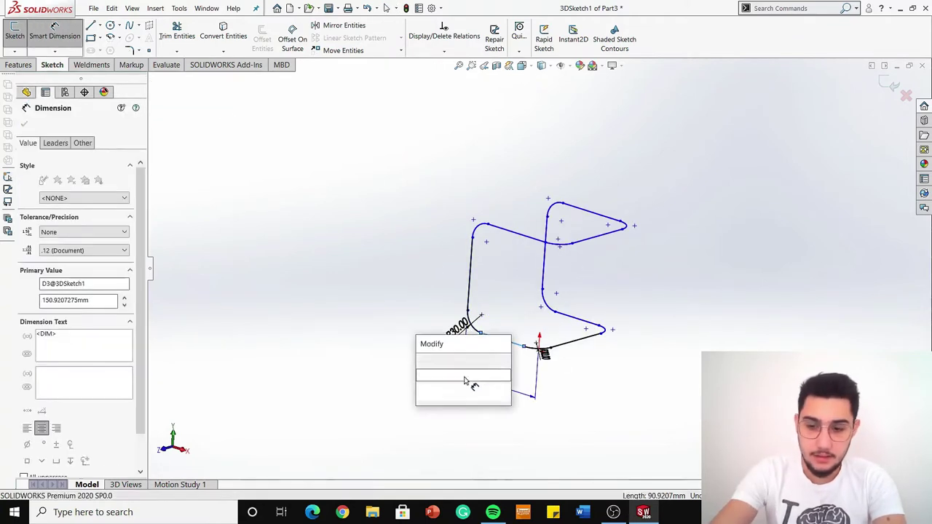
pyautogui.write('200')
pyautogui.press('Return')
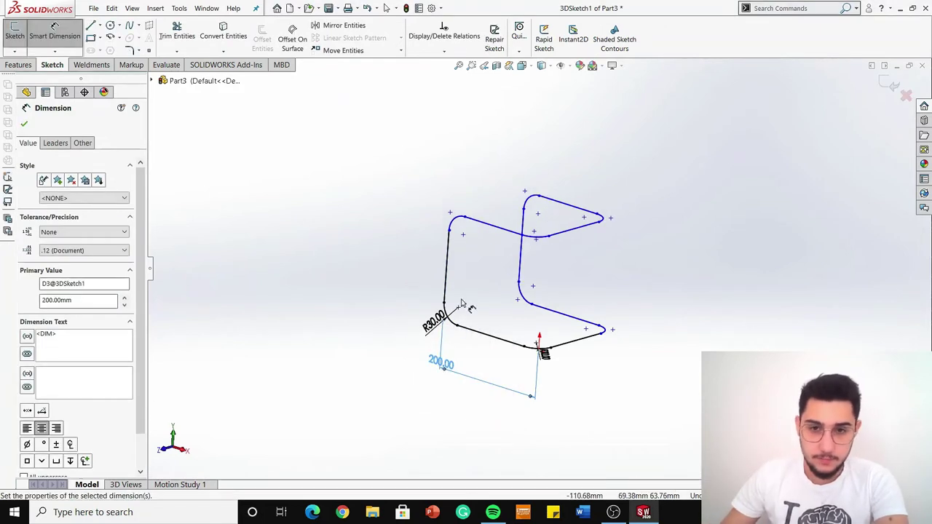
# - Dimension the front upright of the frame as 200 mm
pyautogui.click(446, 292)
pyautogui.click(421, 284)
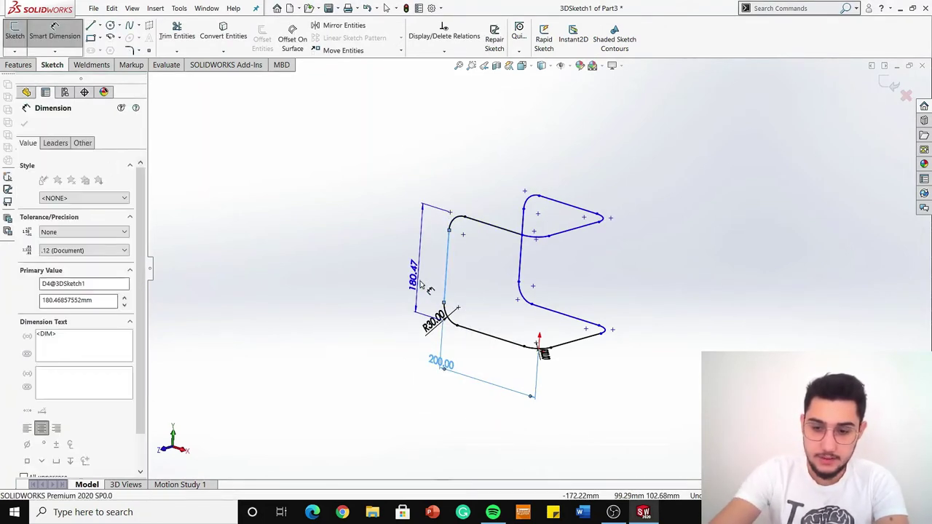
pyautogui.write('200')
pyautogui.press('Return')
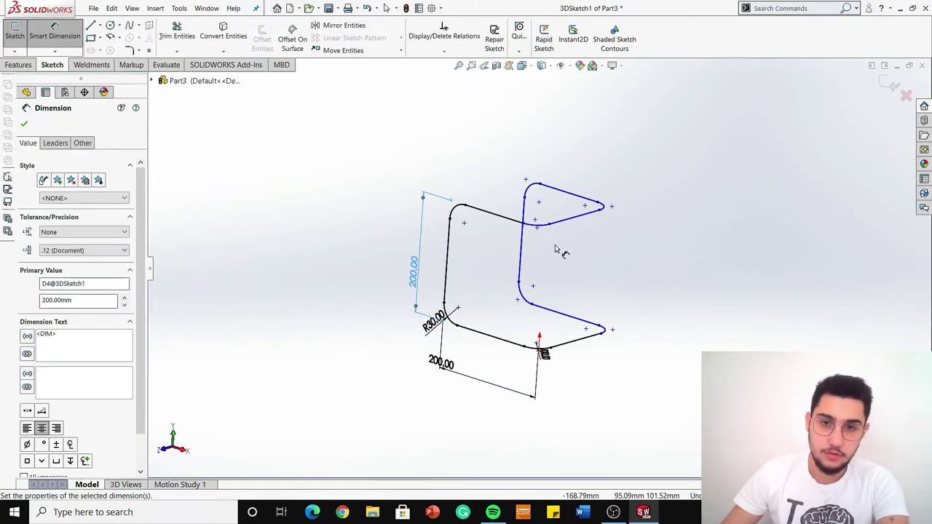
# - Dimension the front top line, between the front upright and the corner above the origin, as 200 mm
pyautogui.click(515, 224)
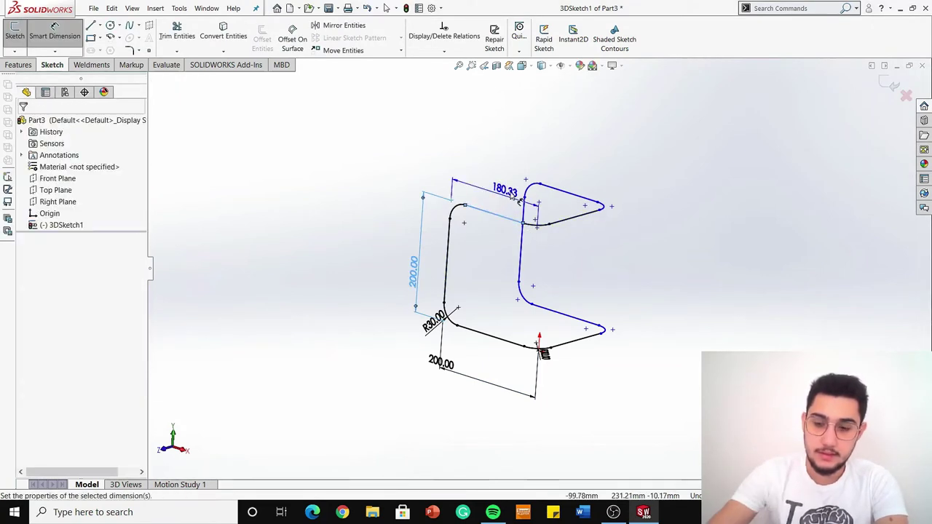
pyautogui.click(502, 188)
pyautogui.write('200')
pyautogui.press('Return')
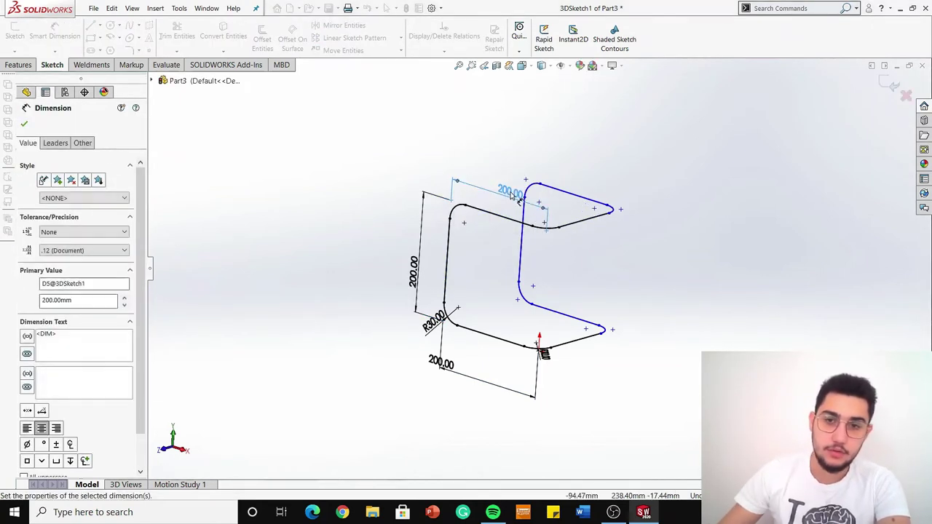
# - Dimension the upper side line running back from the corner above the origin as 200 mm and finish dimensioning
pyautogui.click(579, 228)
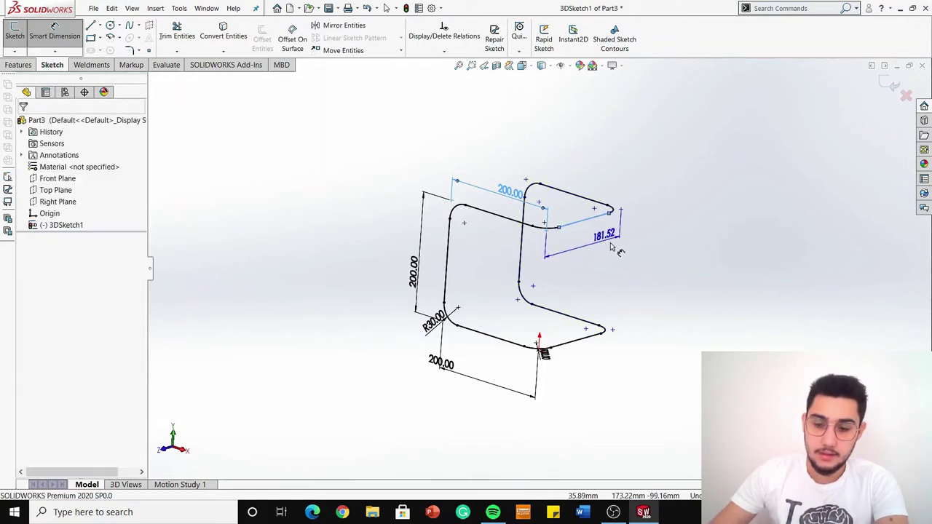
pyautogui.click(612, 247)
pyautogui.write('200')
pyautogui.press('Return')
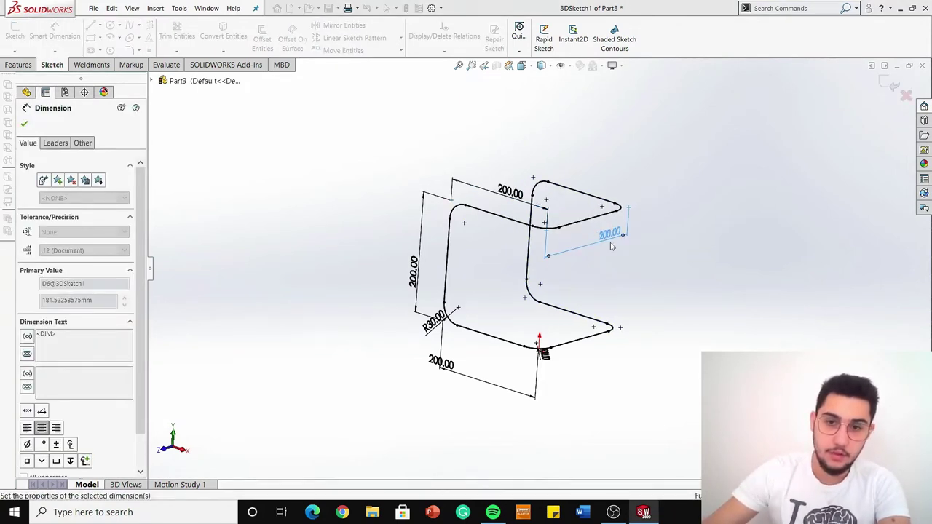
pyautogui.press('Escape')
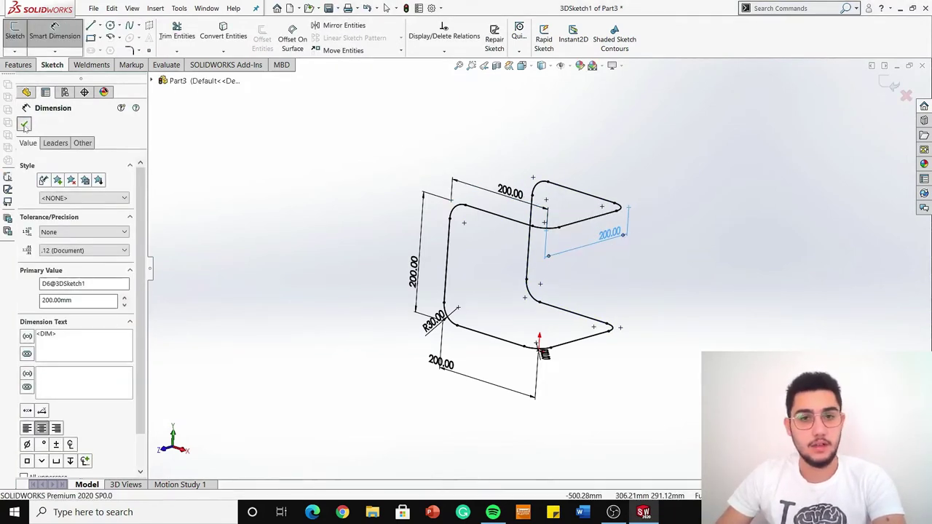
# - Sketch a crossbar line from the middle of the front upright to the rear upright
pyautogui.moveTo(561, 316)
pyautogui.mouseDown(button='middle')
pyautogui.moveTo(547, 327)
pyautogui.moveTo(555, 332)
pyautogui.moveTo(551, 253)
pyautogui.mouseUp(button='middle')
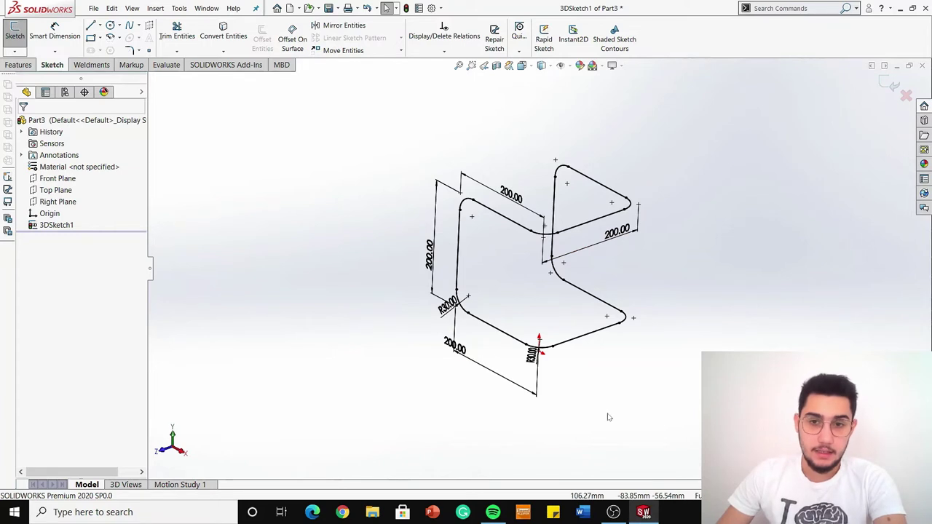
pyautogui.moveTo(609, 415)
pyautogui.mouseDown(button='middle')
pyautogui.moveTo(599, 396)
pyautogui.moveTo(615, 385)
pyautogui.moveTo(608, 387)
pyautogui.mouseUp(button='middle')
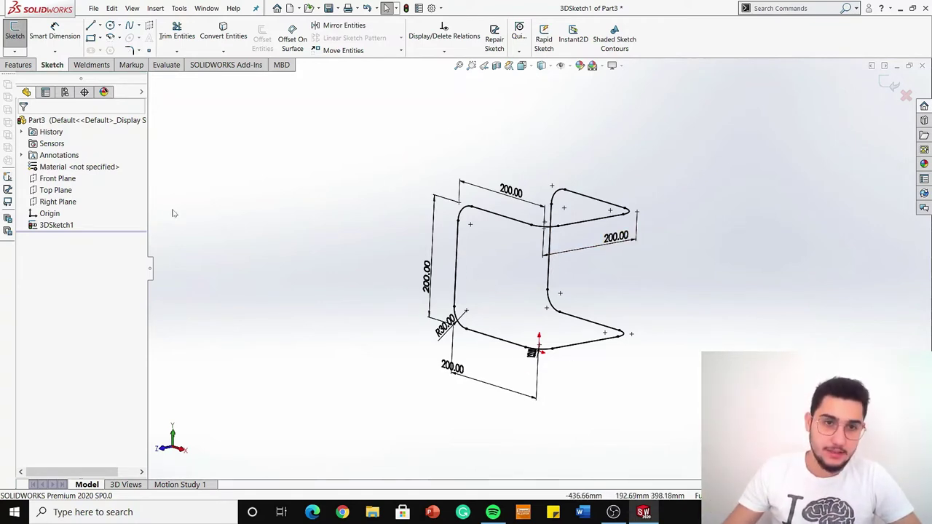
pyautogui.click(91, 26)
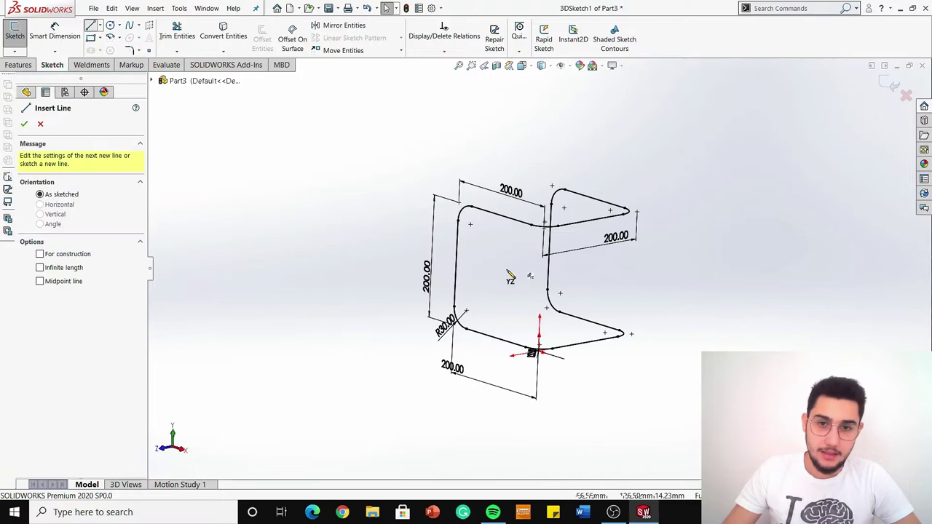
pyautogui.click(455, 265)
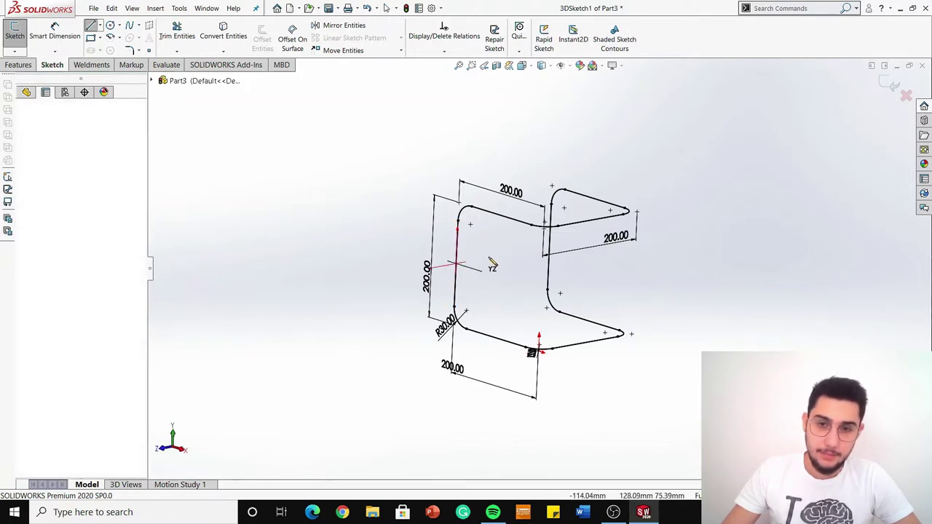
pyautogui.click(549, 250)
pyautogui.press('Escape')
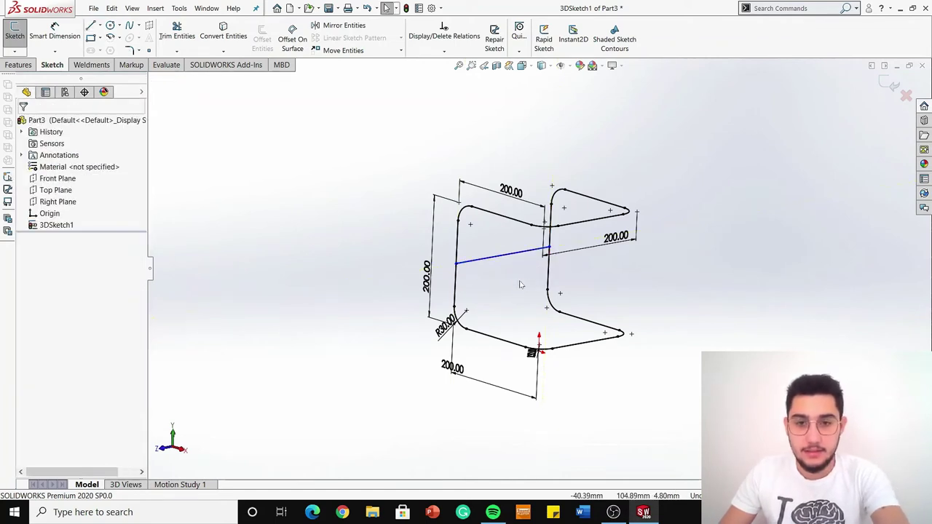
# - Add a Midpoint relation between the crossbar's front endpoint and the front upright
pyautogui.click(456, 263)
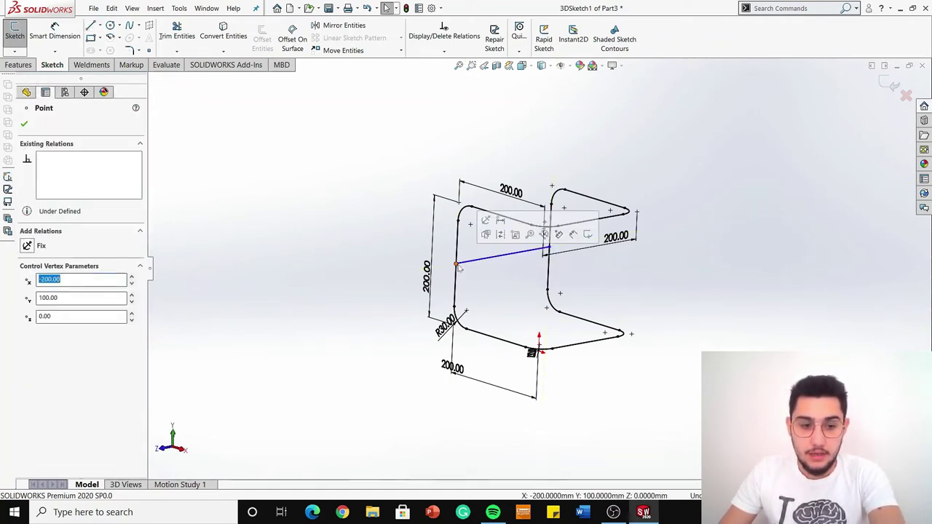
pyautogui.keyDown('ctrl'); pyautogui.click(457, 285); pyautogui.keyUp('ctrl')
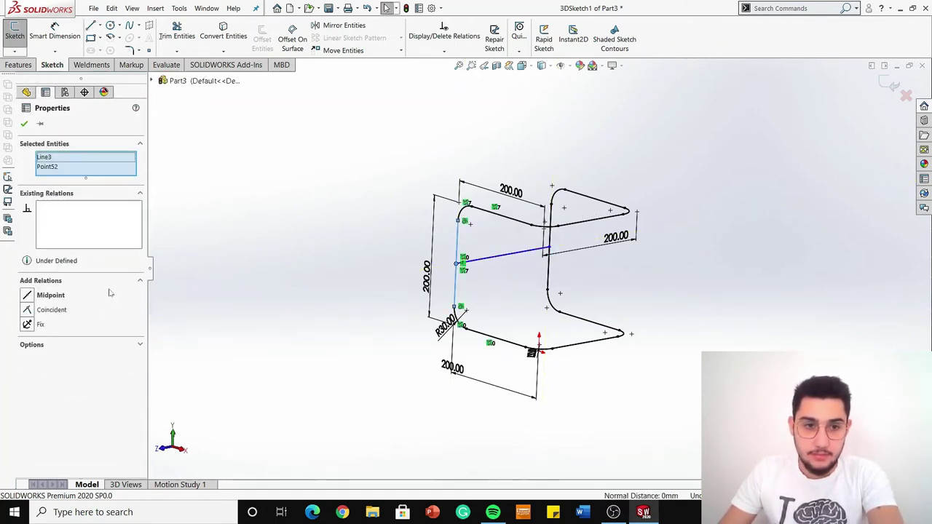
pyautogui.click(50, 295)
pyautogui.click(337, 286)
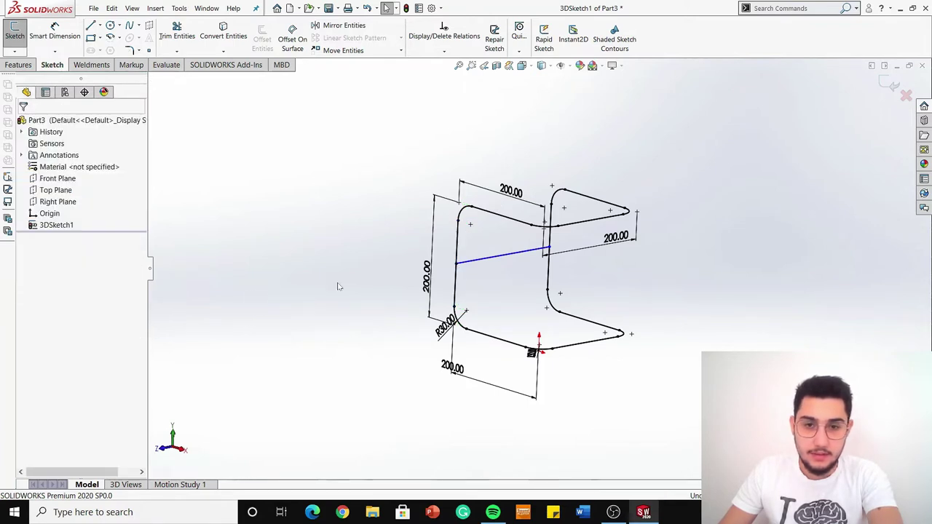
# - Add a Midpoint relation between the crossbar's rear endpoint and the rear upright
pyautogui.scroll(-2, 567, 279)
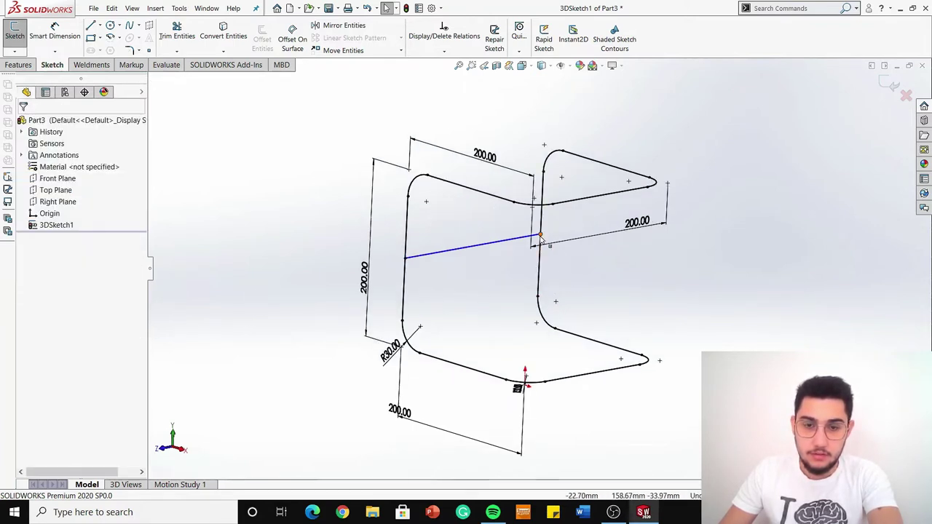
pyautogui.click(540, 236)
pyautogui.keyDown('ctrl'); pyautogui.click(539, 265); pyautogui.keyUp('ctrl')
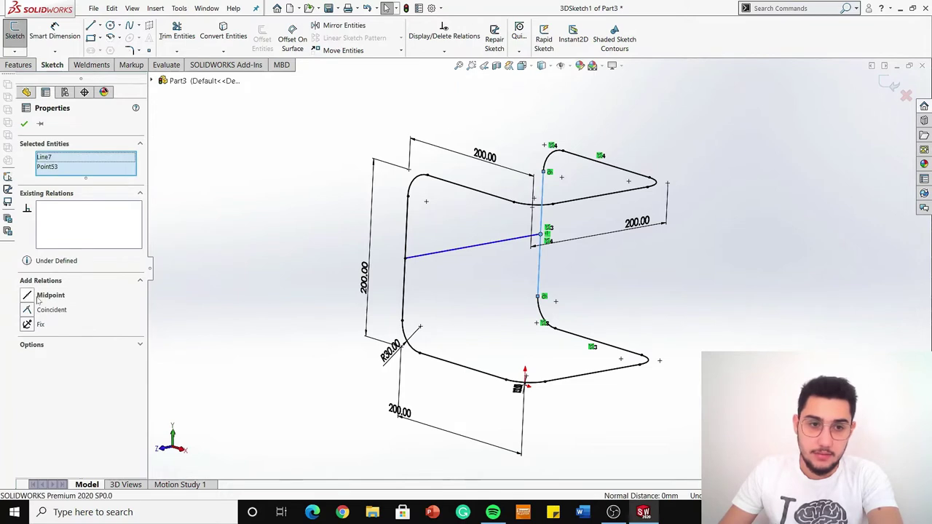
pyautogui.click(40, 297)
pyautogui.click(246, 321)
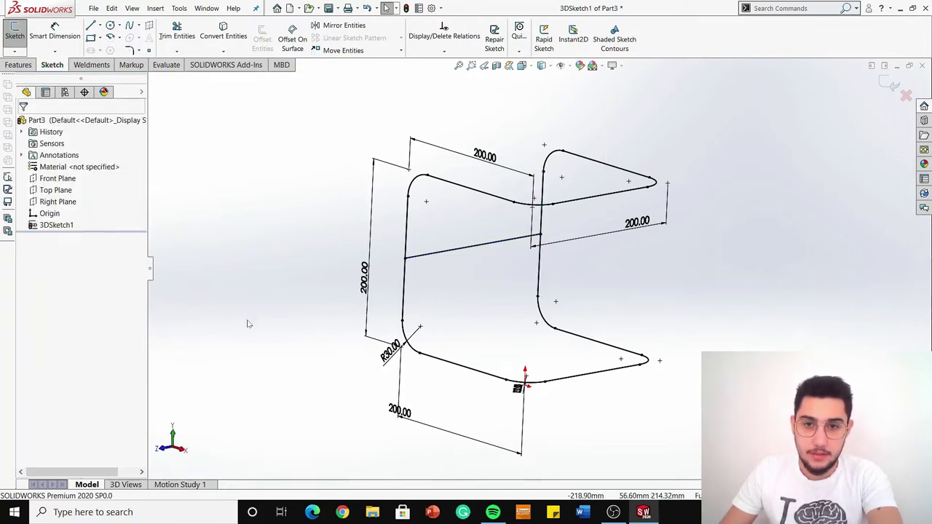
# - Reposition the upper side line's 200 mm dimension above the frame
pyautogui.scroll(3, 538, 267)
pyautogui.moveTo(577, 306)
pyautogui.mouseDown(button='middle')
pyautogui.moveTo(677, 327)
pyautogui.moveTo(687, 316)
pyautogui.mouseUp(button='middle')
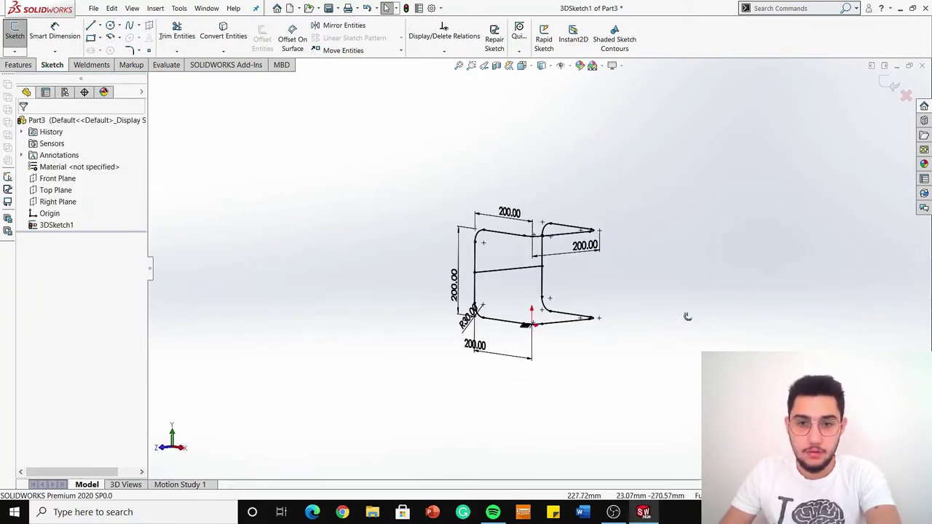
pyautogui.moveTo(562, 205); pyautogui.dragTo(562, 198)
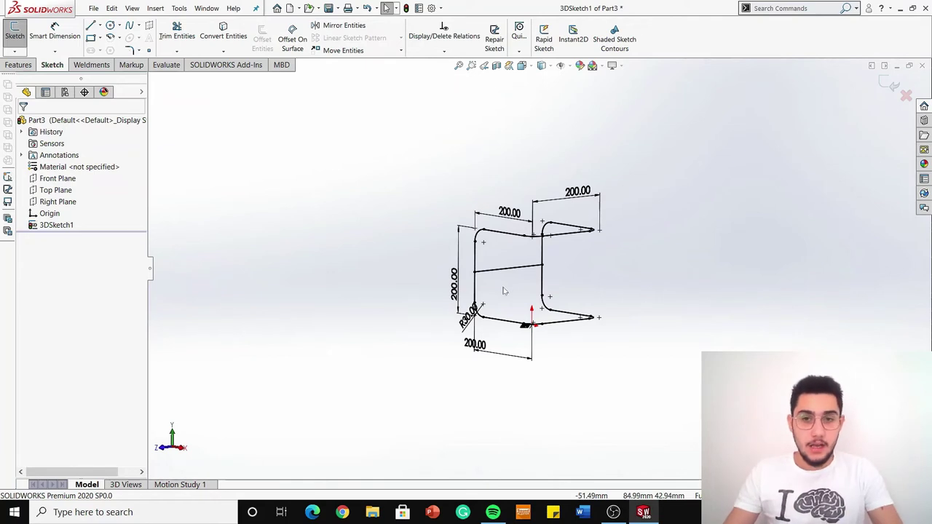
# - Start defining a new sketch plane inside the 3D sketch
pyautogui.moveTo(631, 277)
pyautogui.mouseDown(button='middle')
pyautogui.moveTo(634, 298)
pyautogui.moveTo(585, 260)
pyautogui.mouseUp(button='middle')
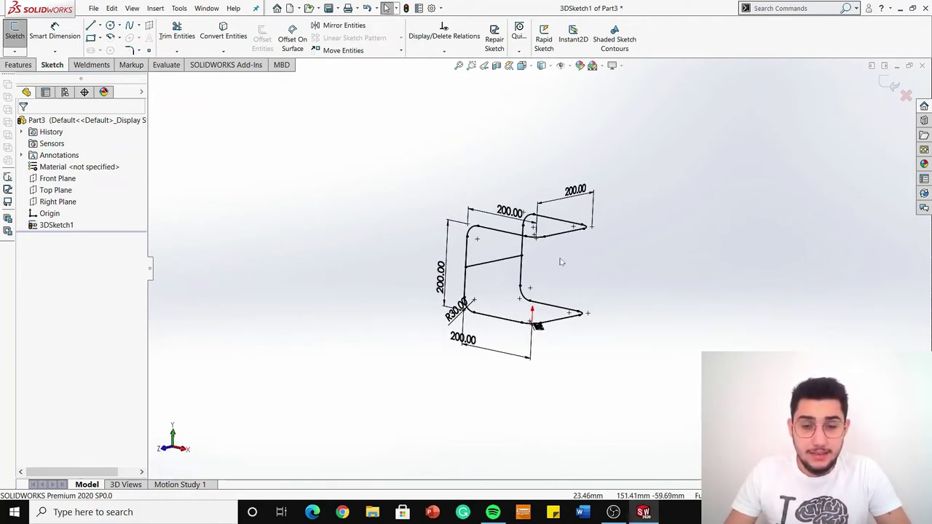
pyautogui.moveTo(747, 291); pyautogui.dragTo(724, 285, button='middle')
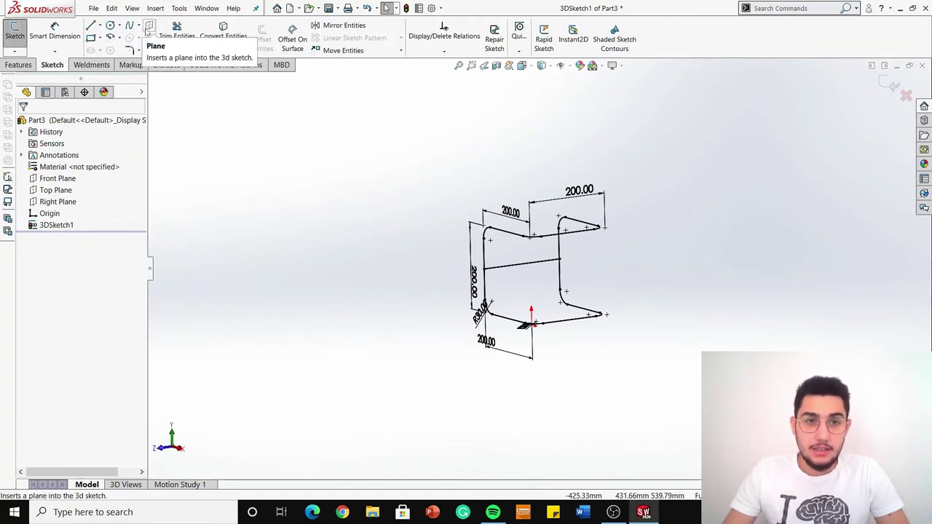
pyautogui.click(149, 28)
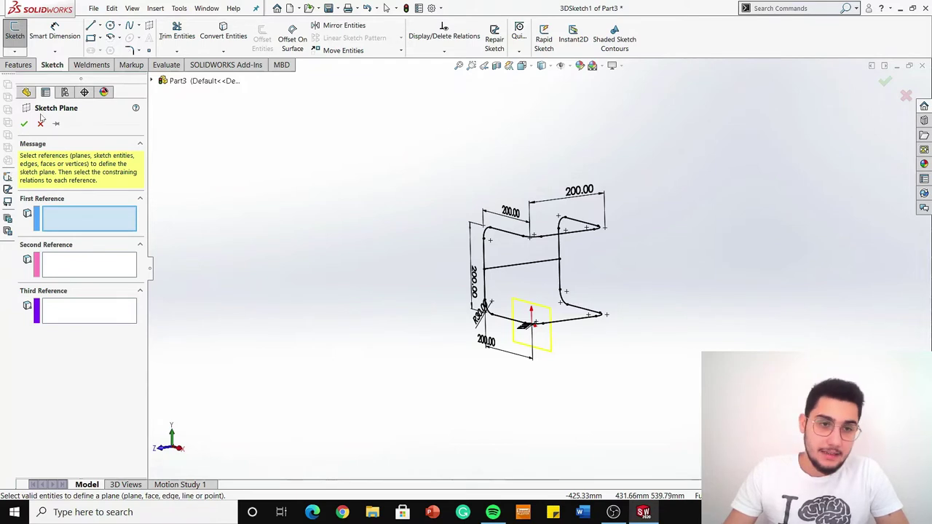
pyautogui.moveTo(645, 322); pyautogui.dragTo(658, 341, button='middle')
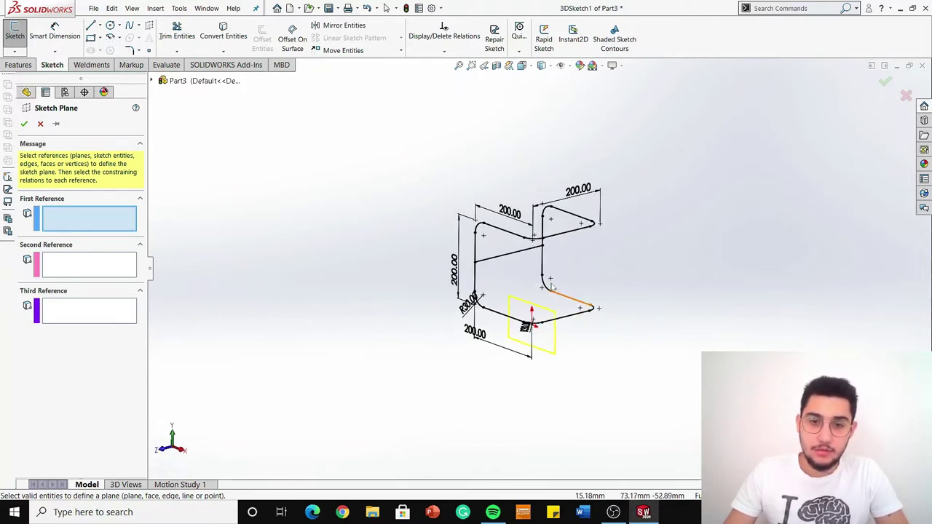